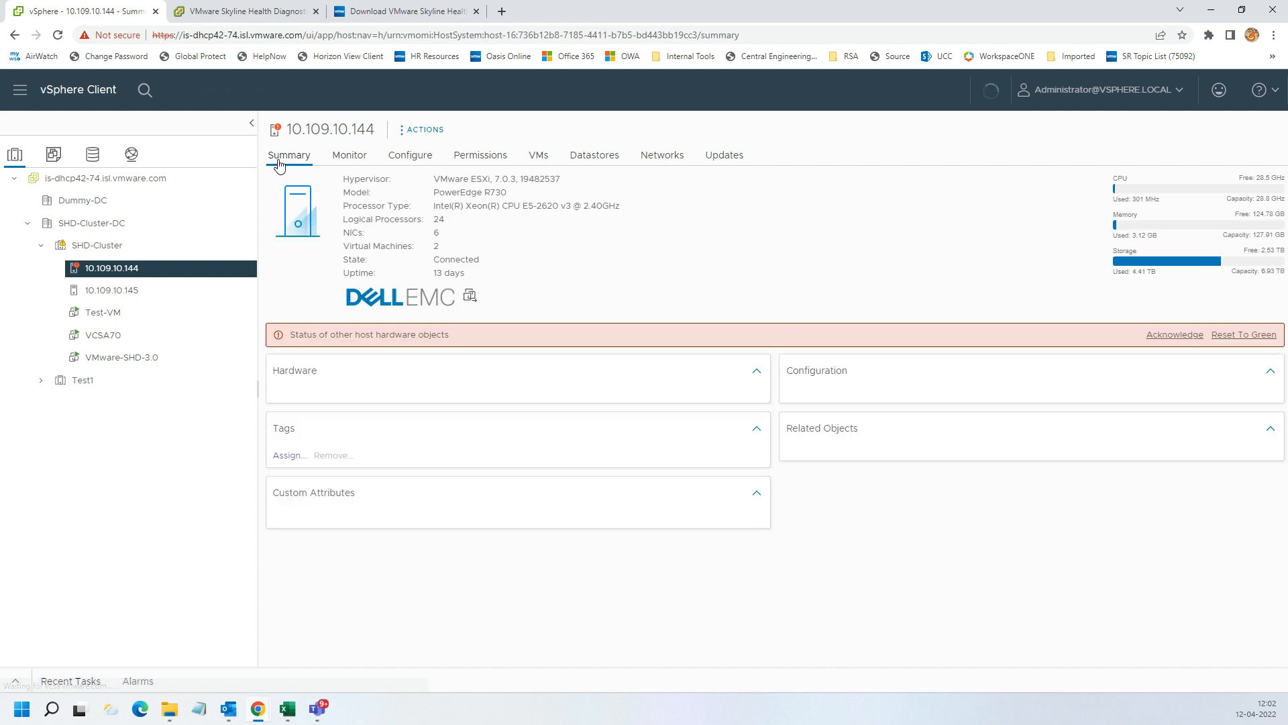
Check the hypervisor version of host 10.109.10.144 and the version and build of the vCenter Server is-dhcp42-74.isl.vmware.com.
triple_click(456, 179)
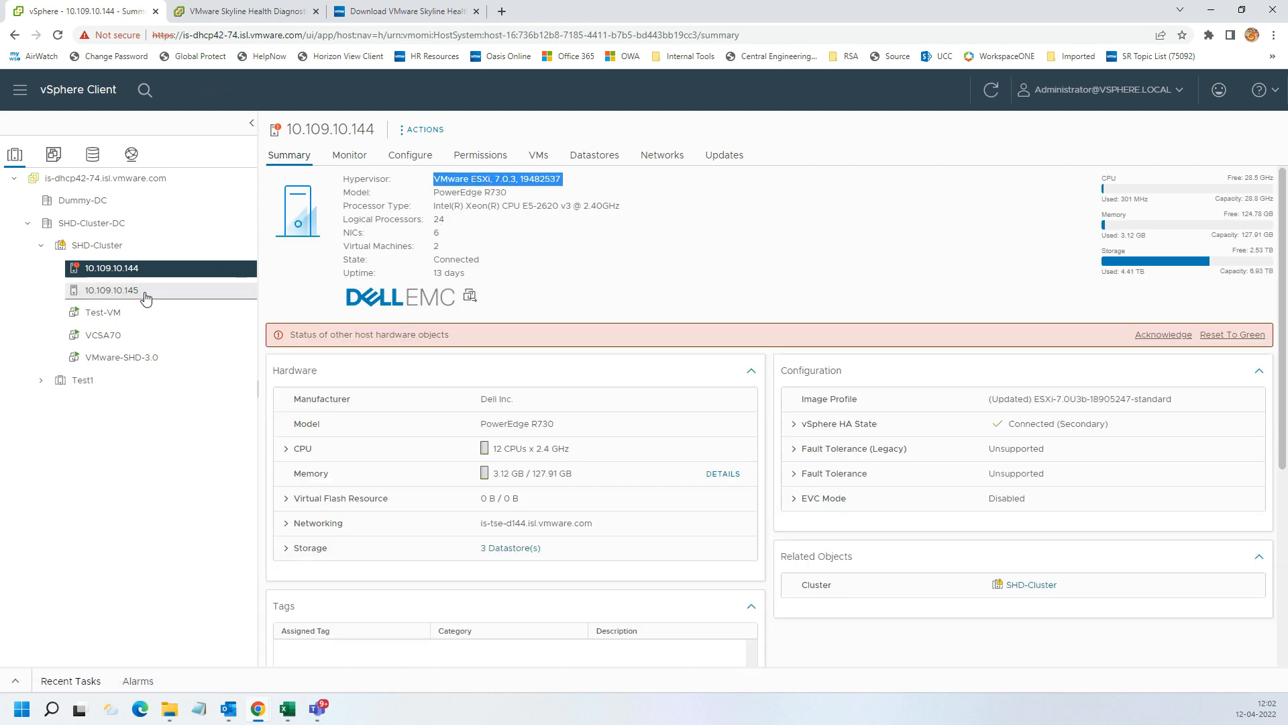
click(132, 180)
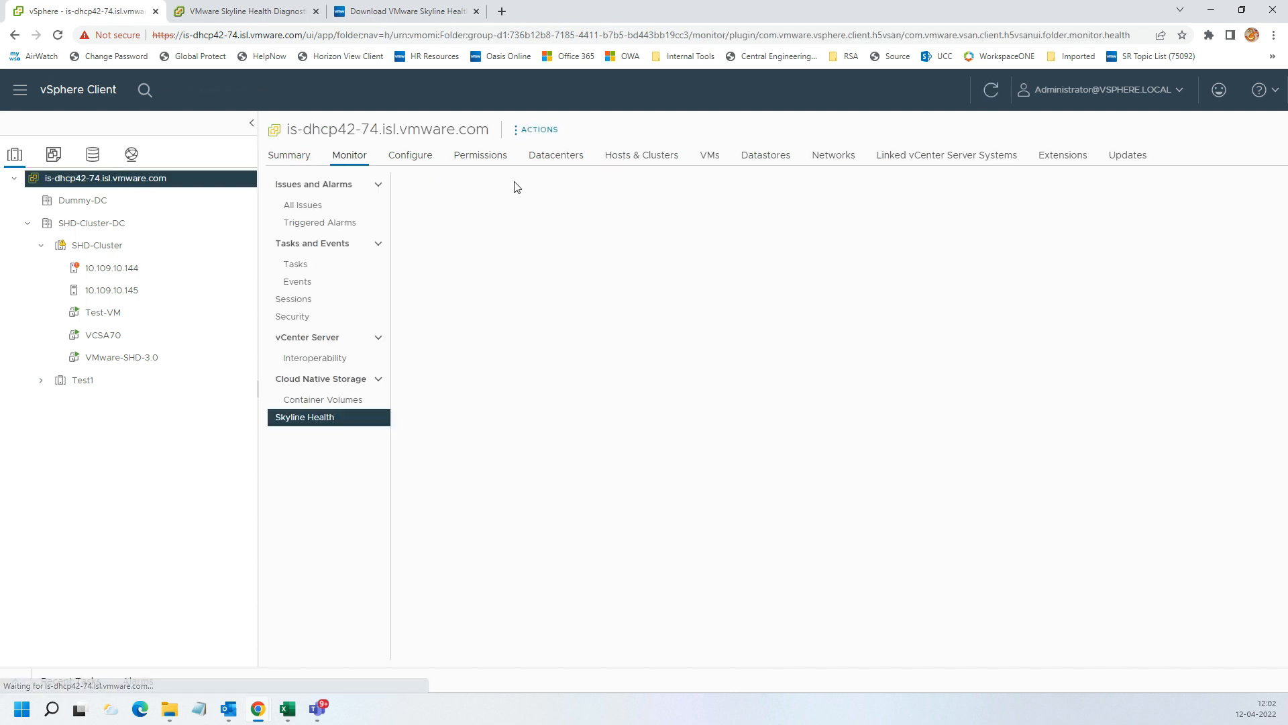
click(289, 157)
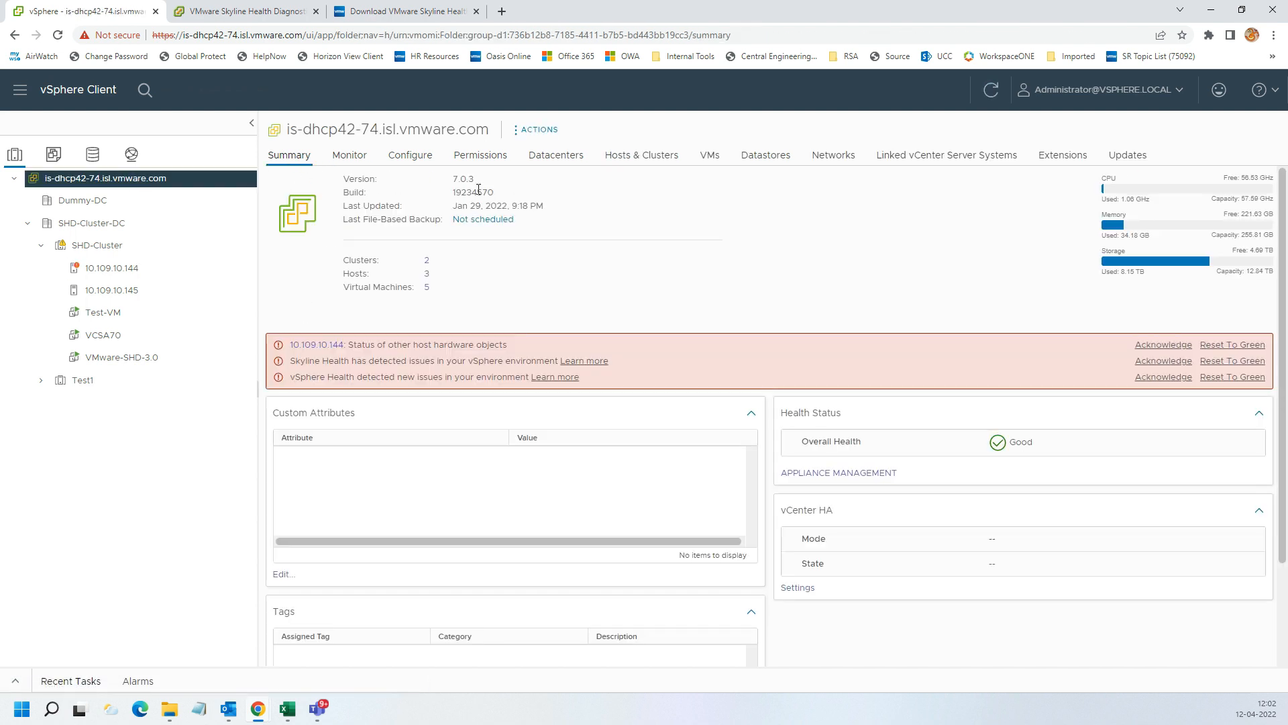
drag(454, 179, 498, 199)
click(508, 202)
Start an OVF template deployment on host 10.109.10.144 using the local file VMware-Skyline-HealthDiagnostics-Appliance-3.0.2-19537731_OVF10.ova.
click(114, 268)
right_click(115, 269)
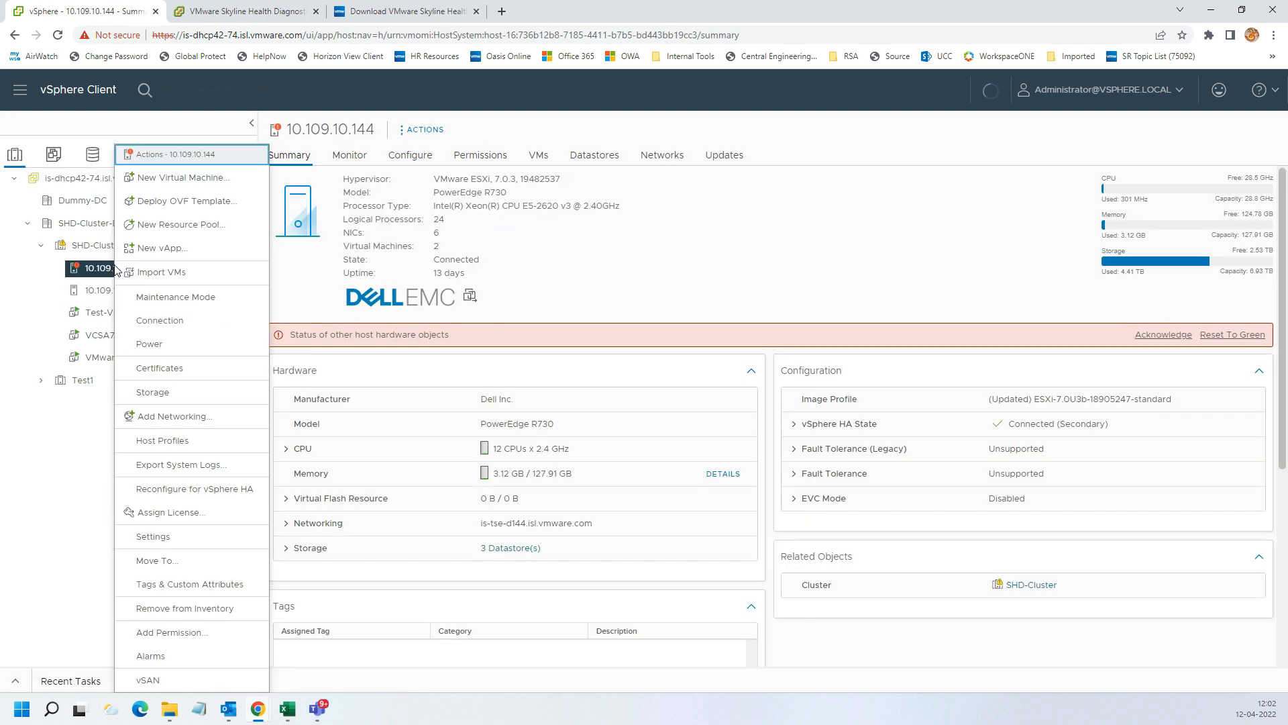
click(209, 200)
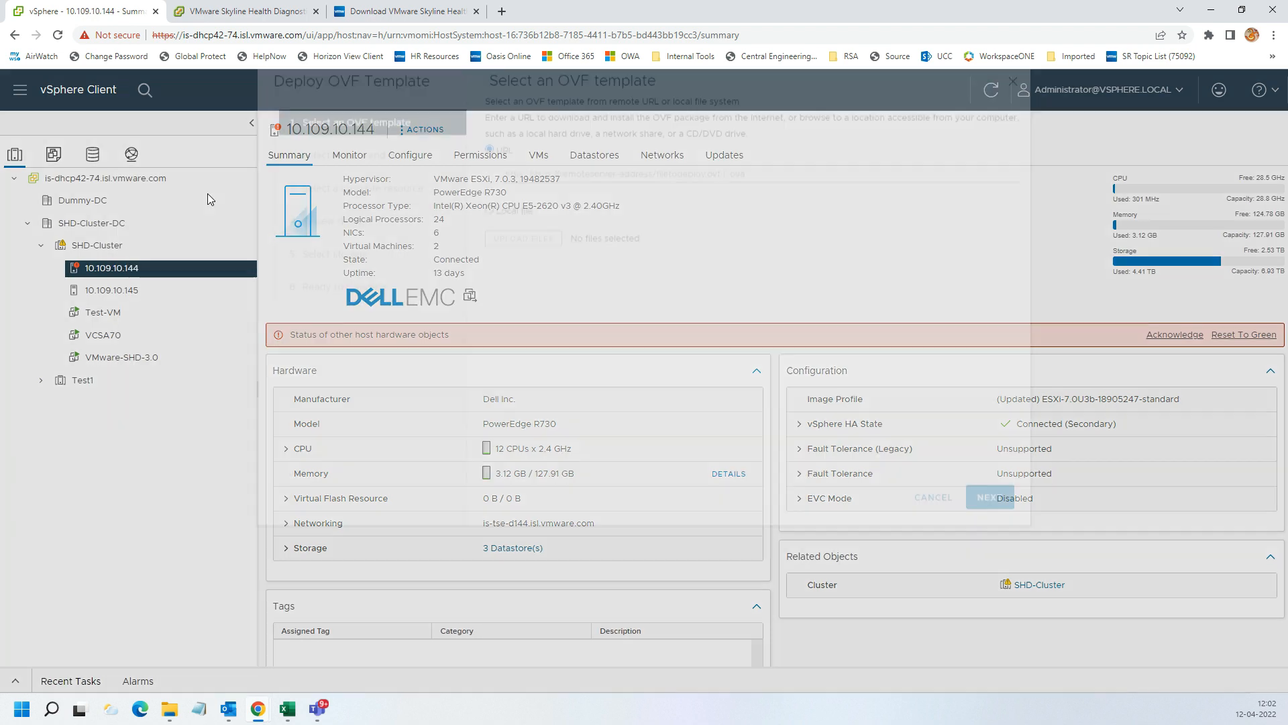
click(490, 301)
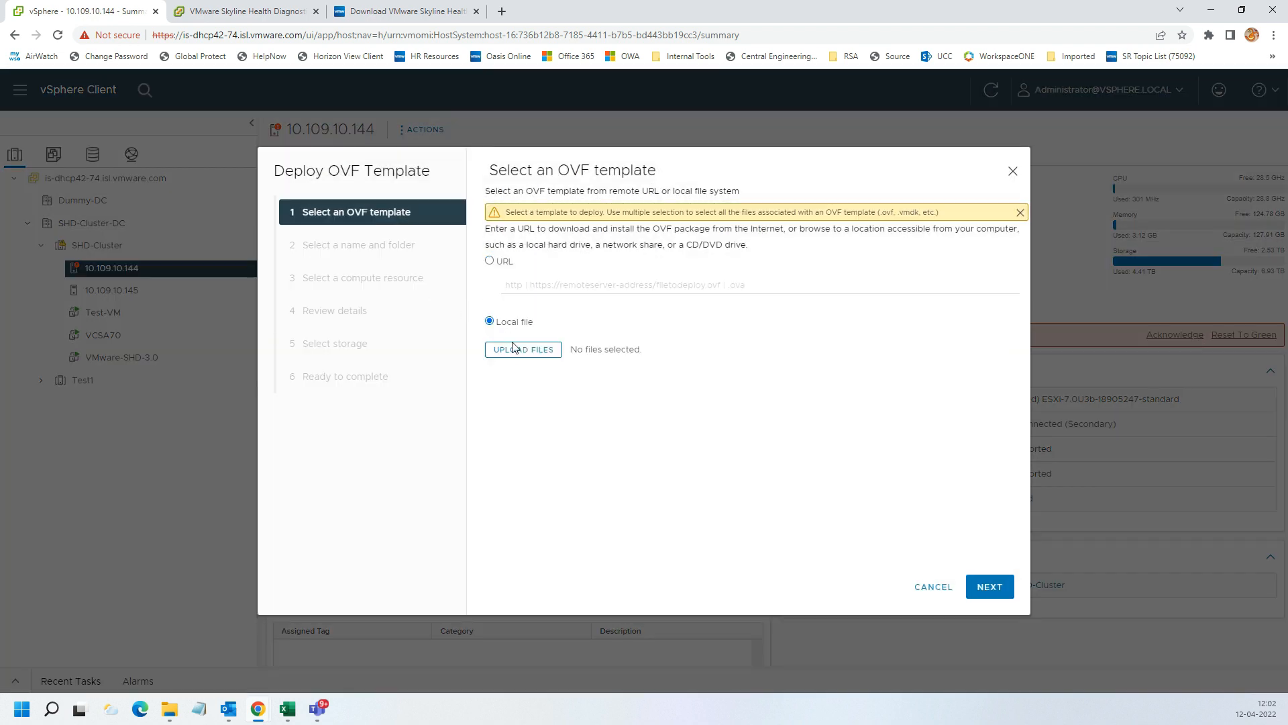
click(518, 351)
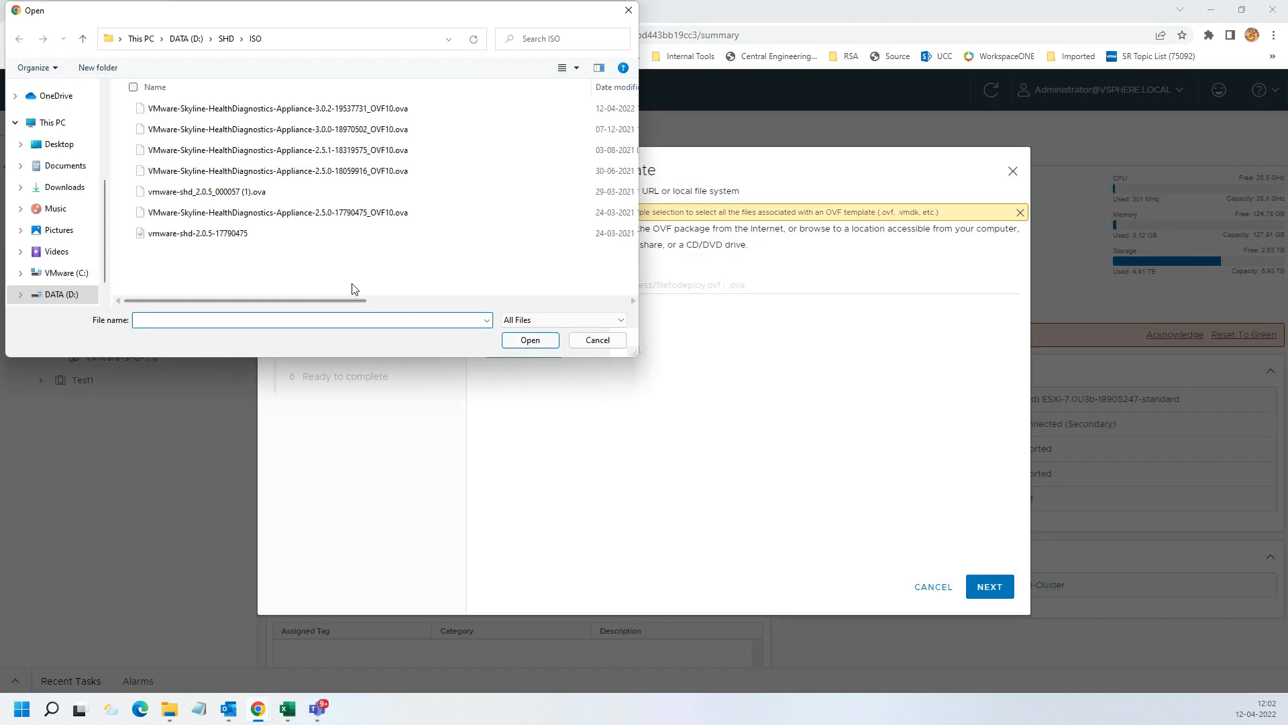
click(345, 110)
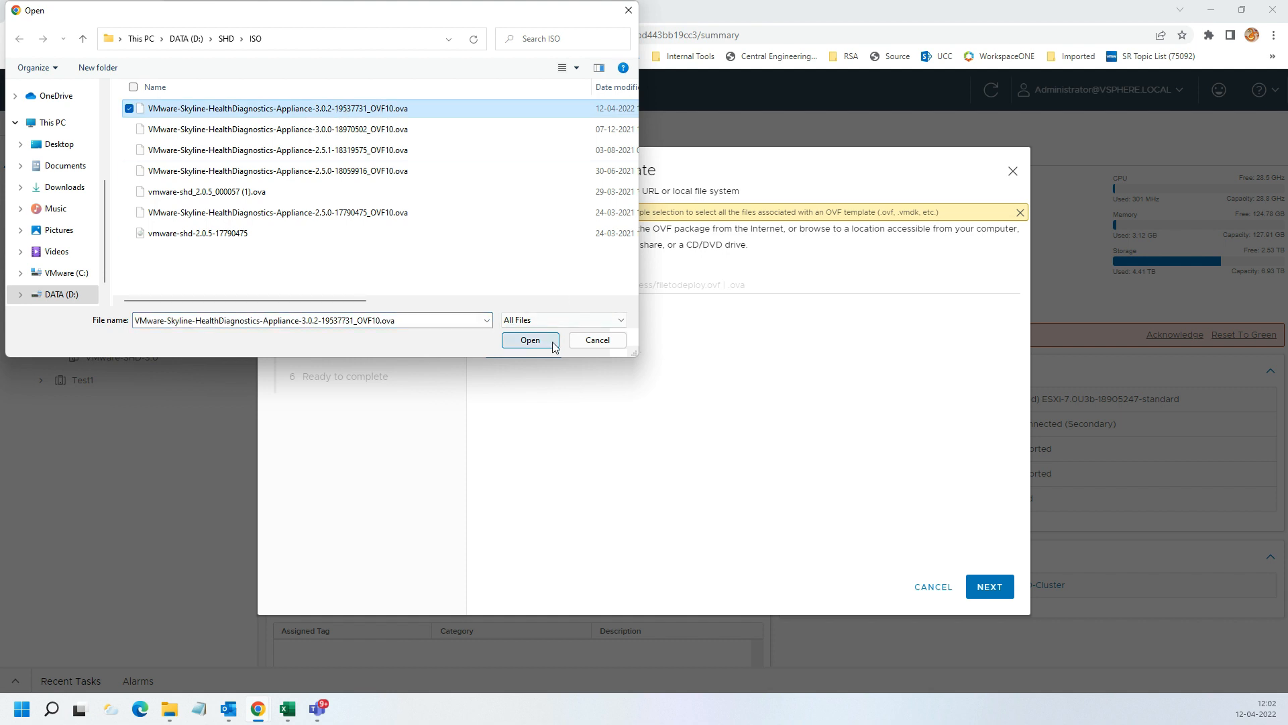
click(530, 340)
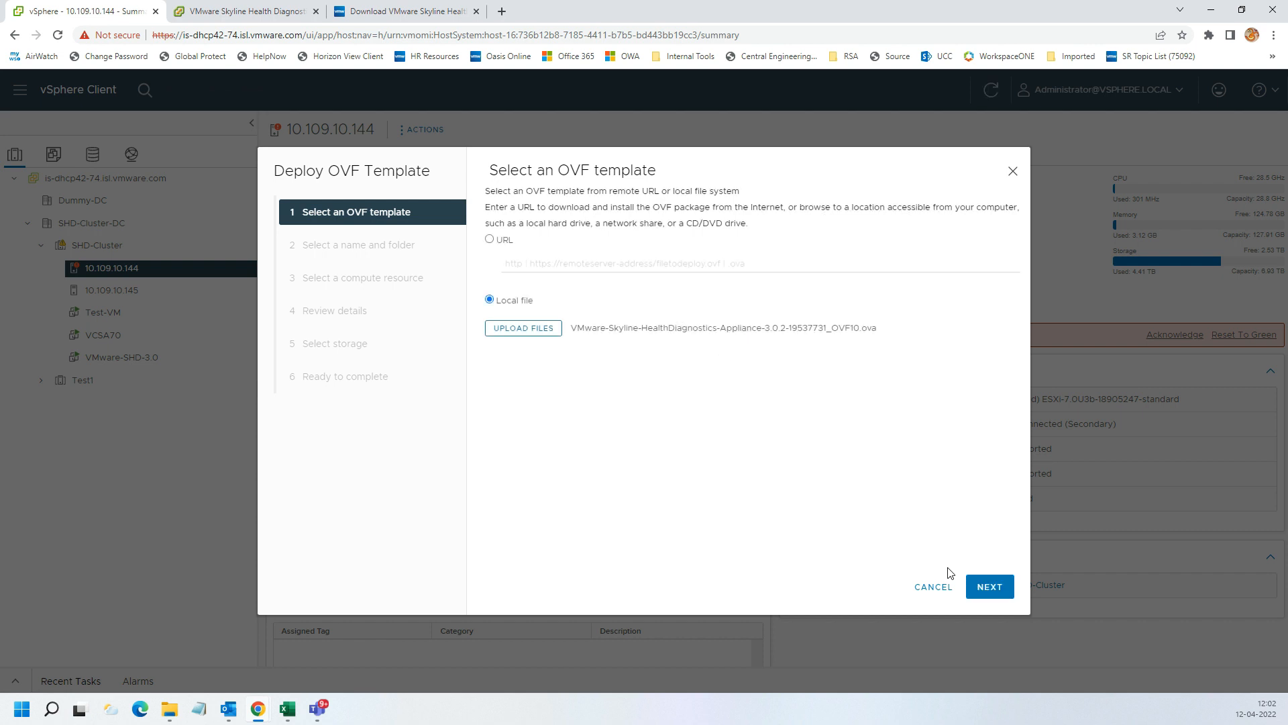
click(989, 587)
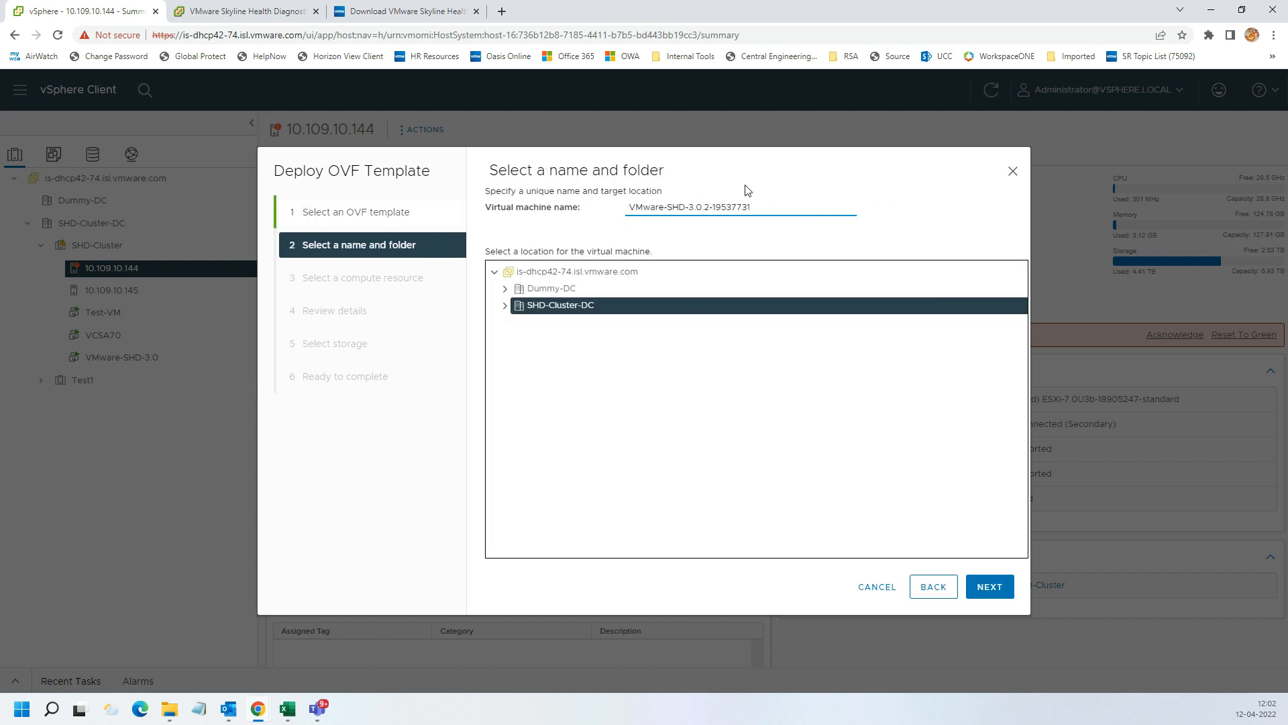
Name the virtual machine SHD-Demo in SHD-Cluster-DC and accept host 10.109.10.144 as its compute resource.
drag(751, 206, 574, 209)
text(SH)
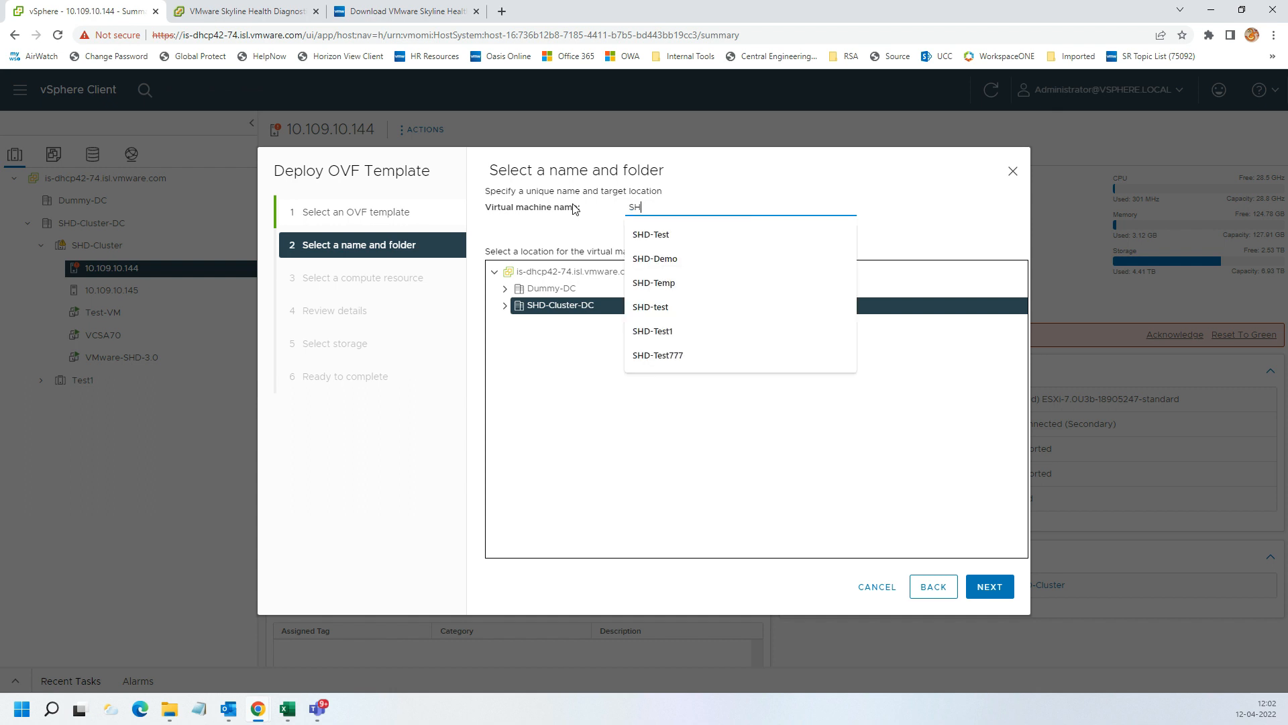
text(D-Demo)
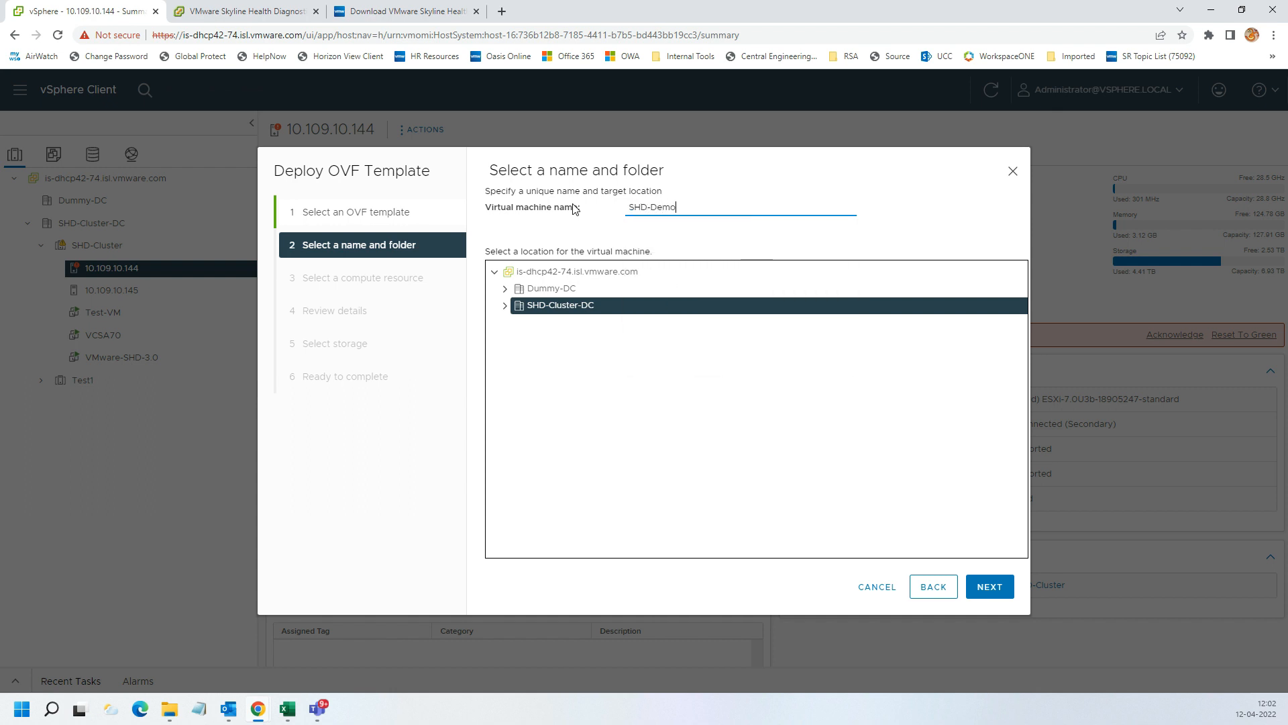
click(987, 588)
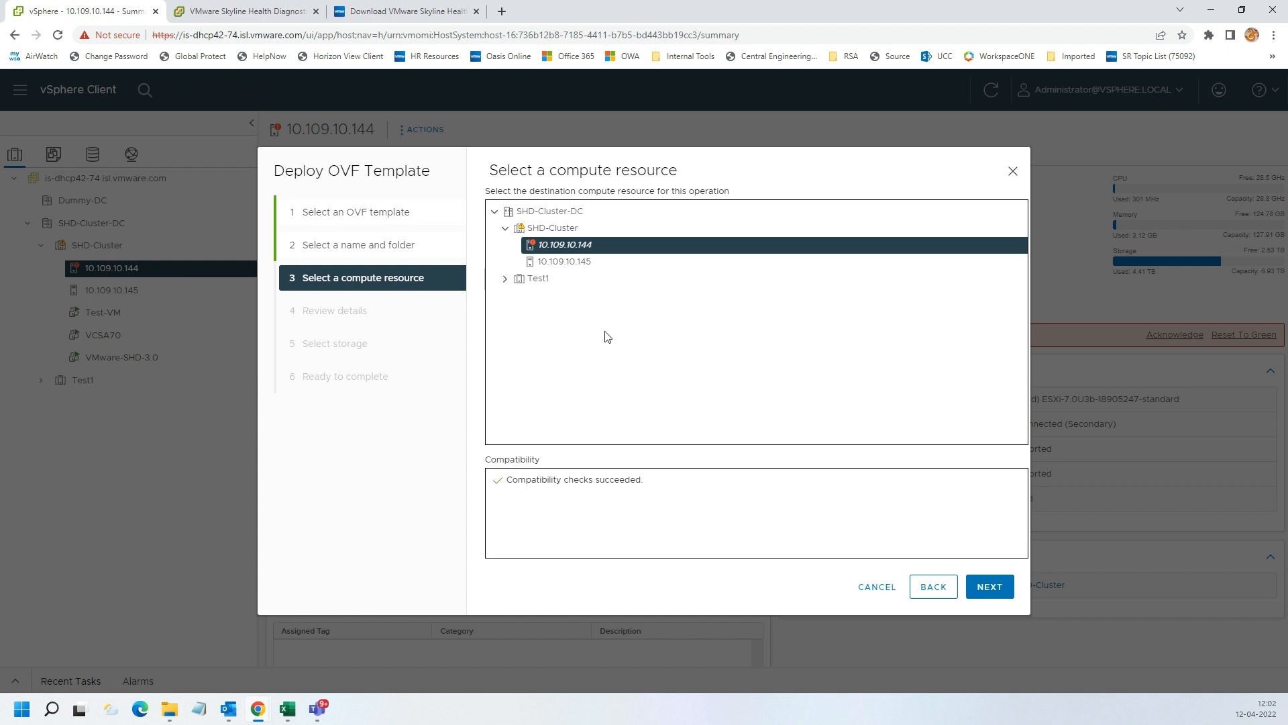
click(984, 586)
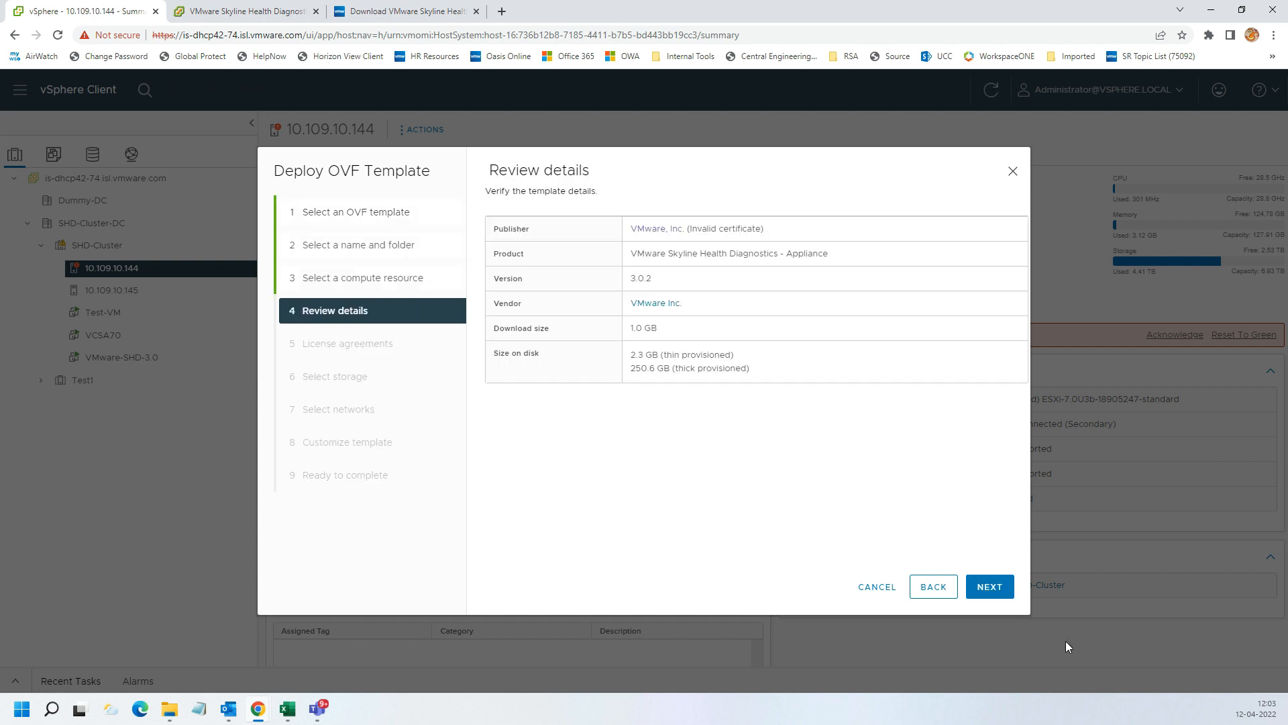
Accept the template details and all license agreements for the appliance.
click(990, 587)
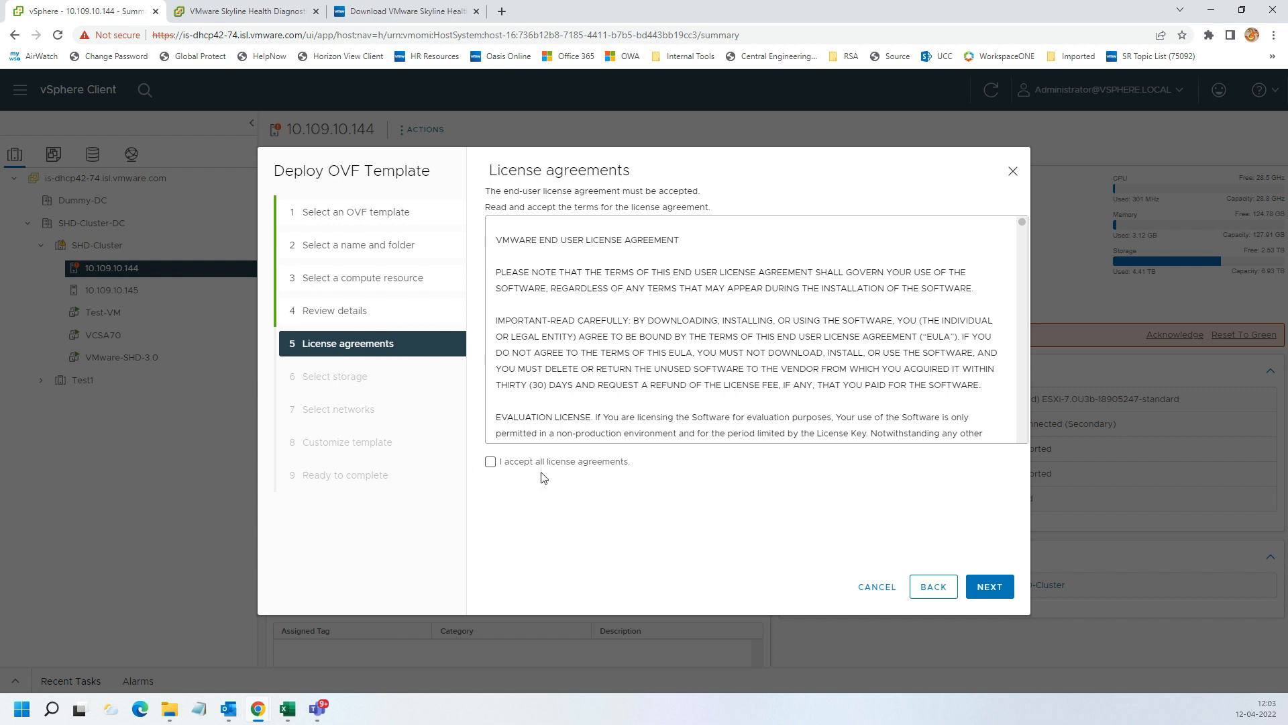
click(541, 463)
click(988, 588)
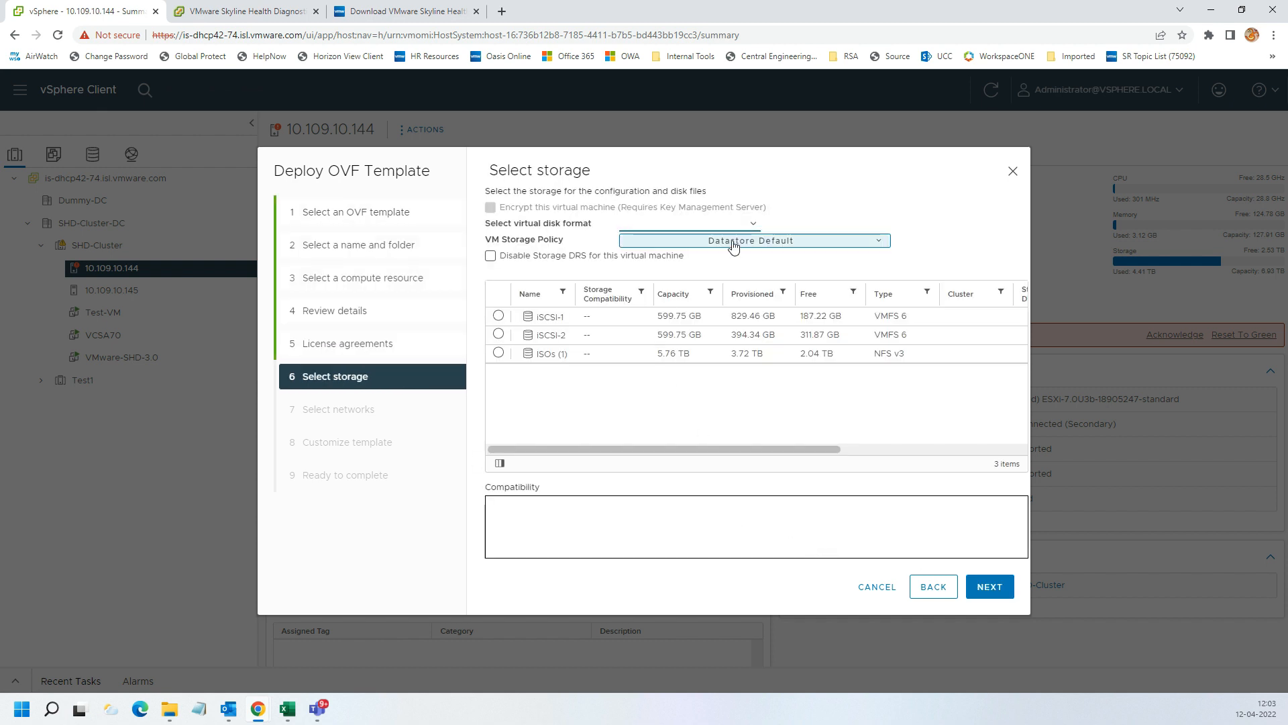
Store the appliance on the iSCSI-2 datastore in Thin Provision format and keep VM Network as the destination network.
click(734, 243)
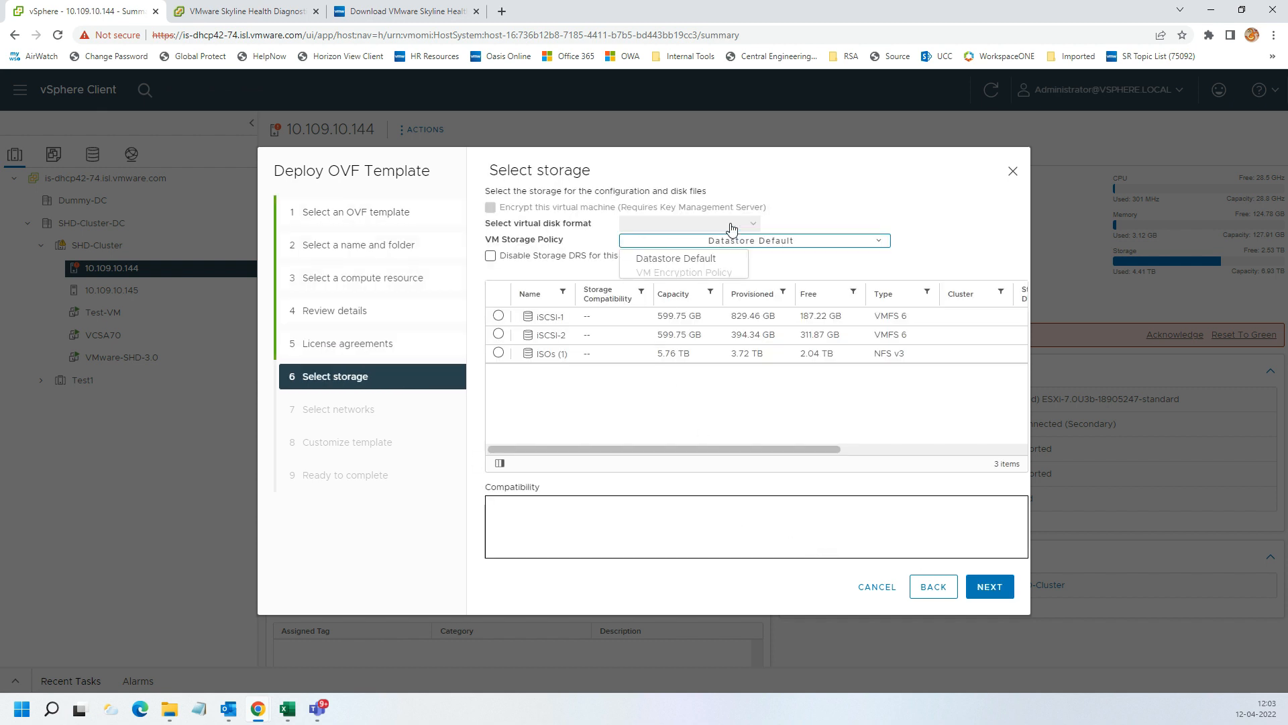
click(498, 335)
click(690, 223)
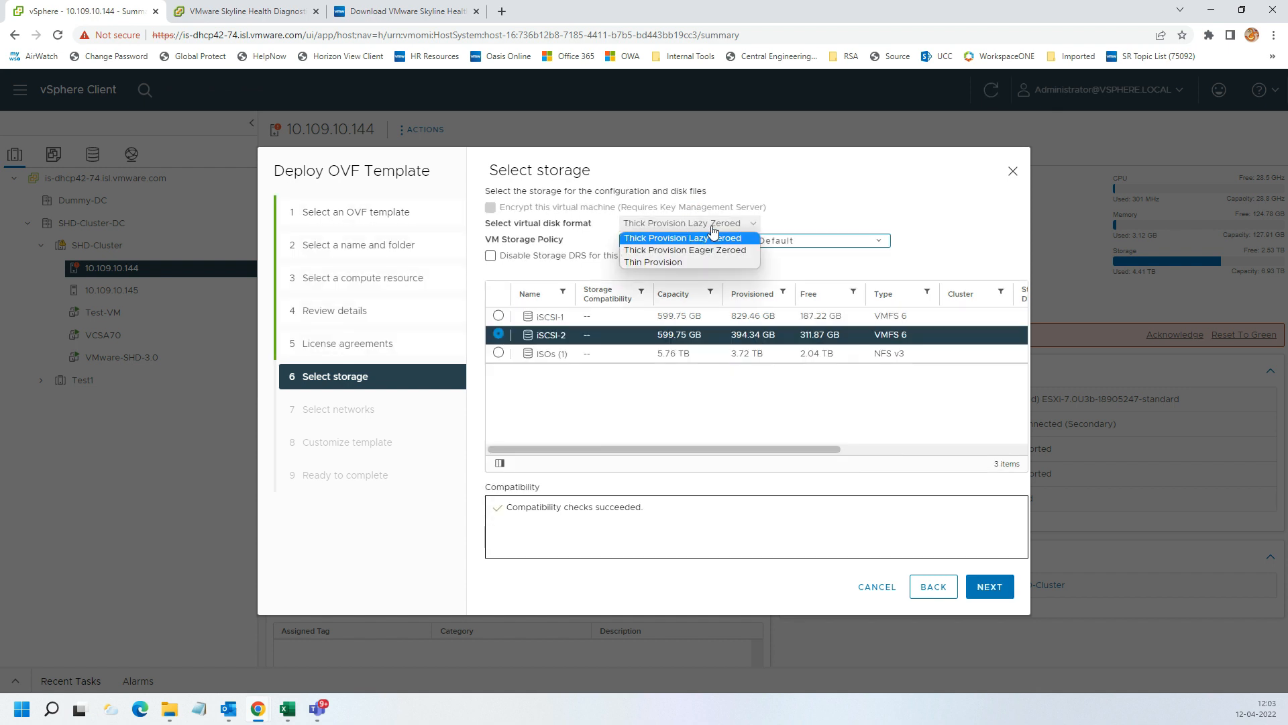
click(690, 263)
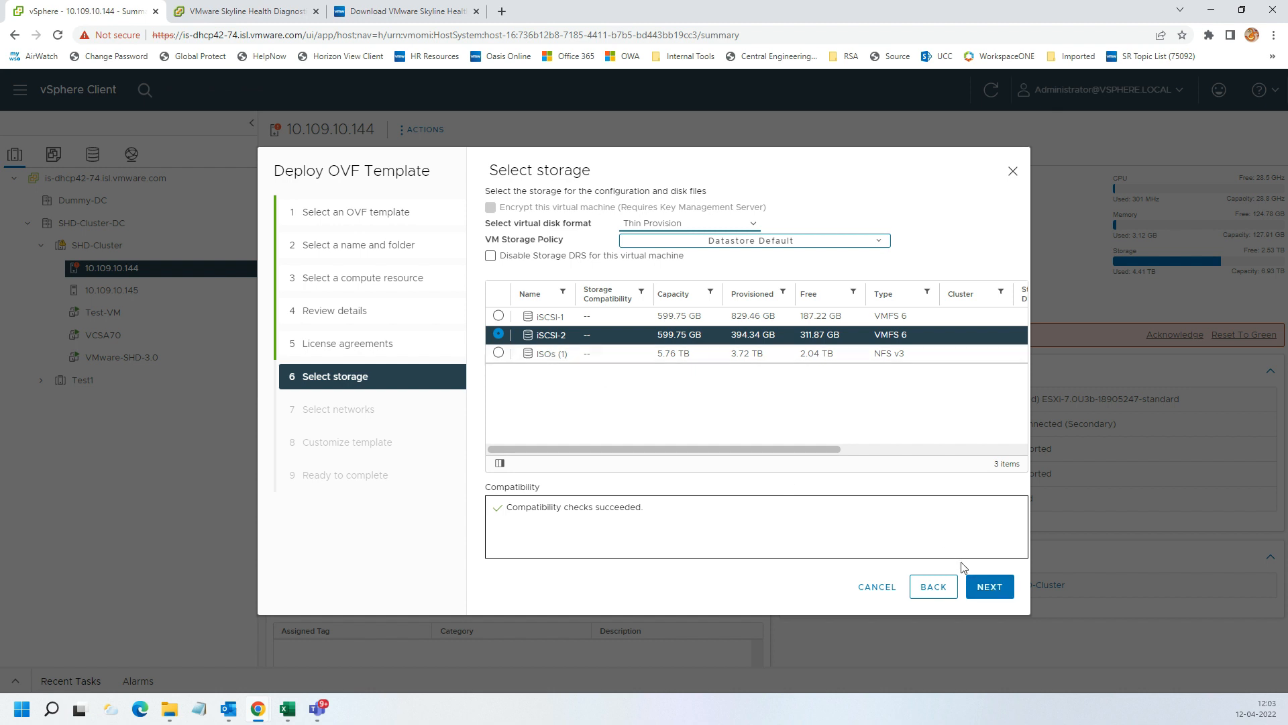
click(971, 589)
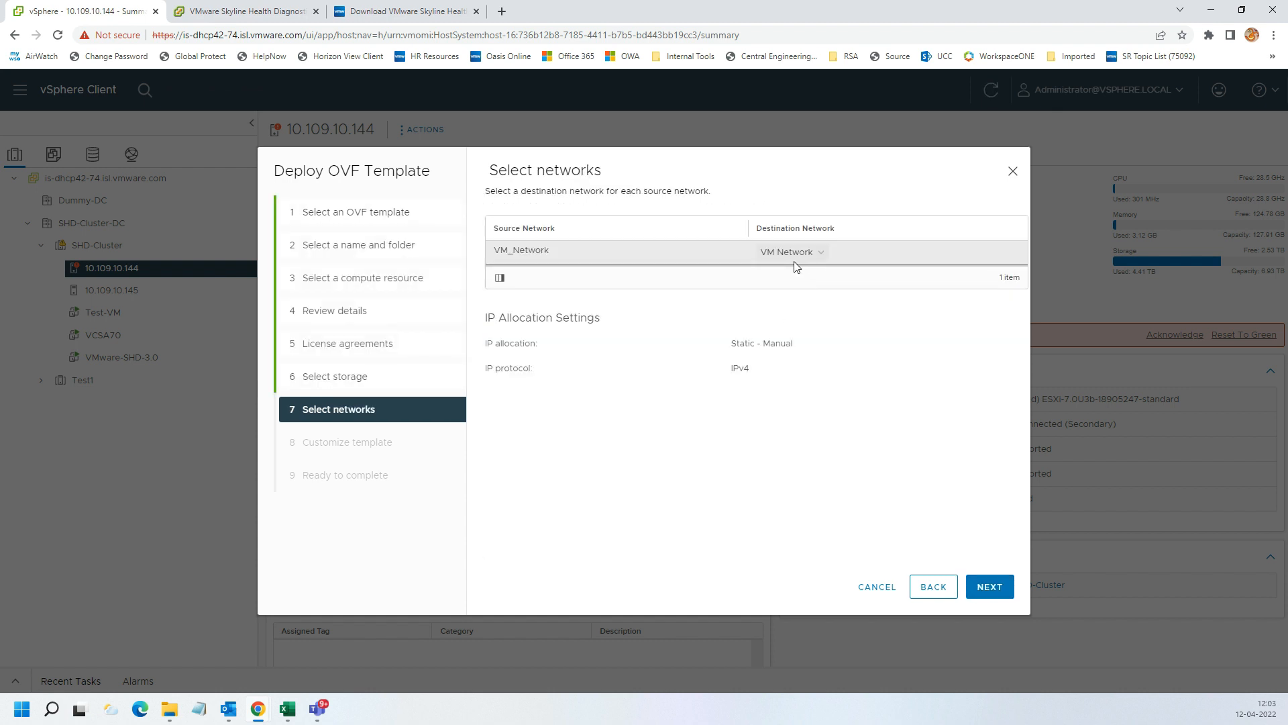
click(989, 598)
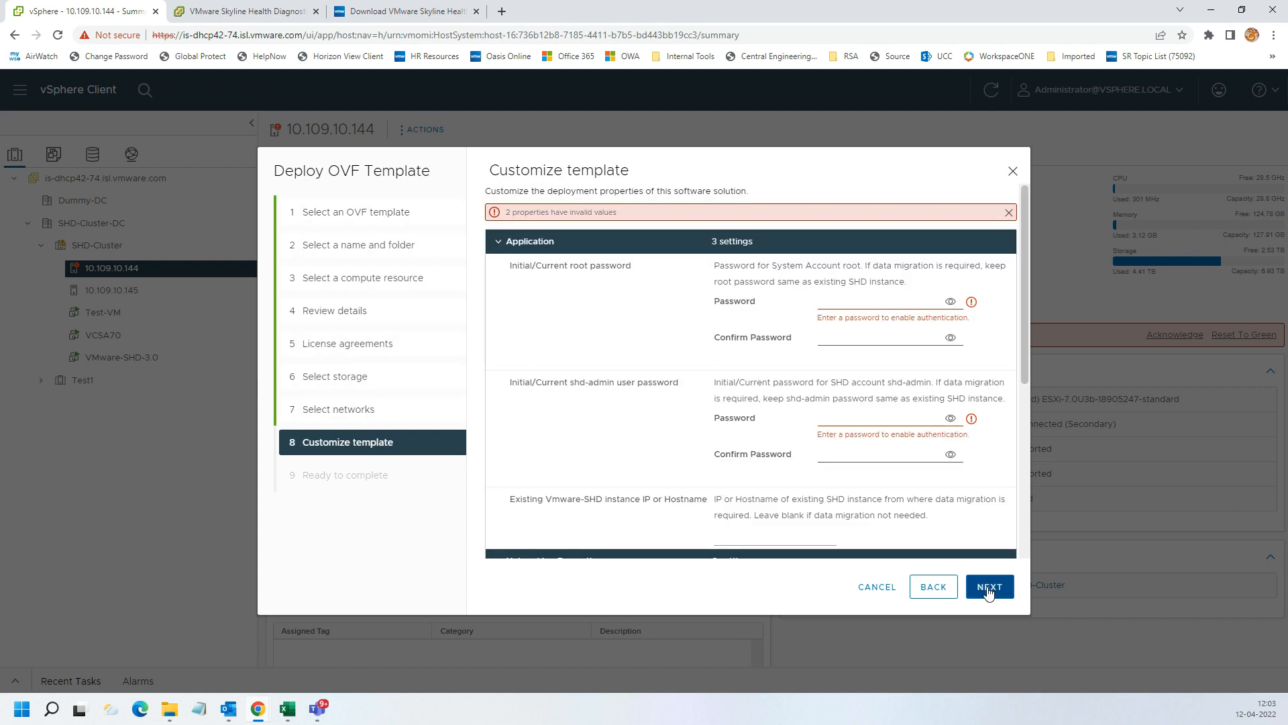
Enter and confirm the initial root password for the appliance.
triple_click(552, 267)
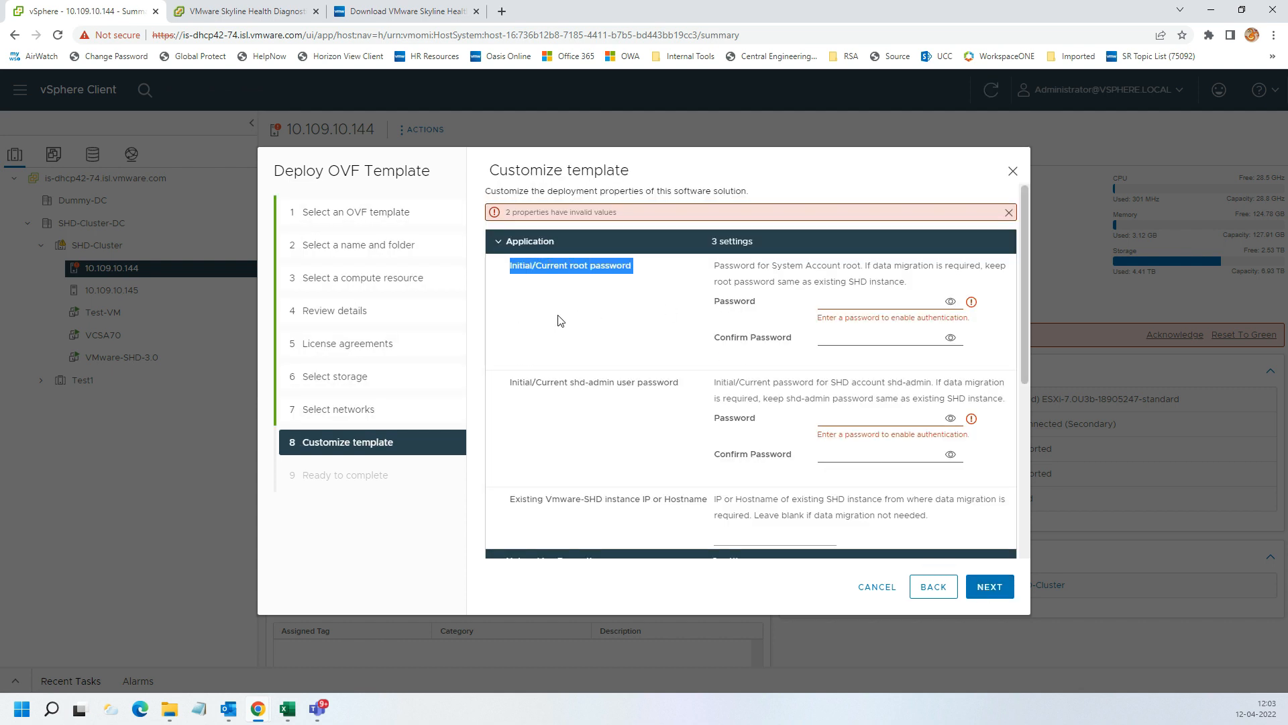
click(861, 306)
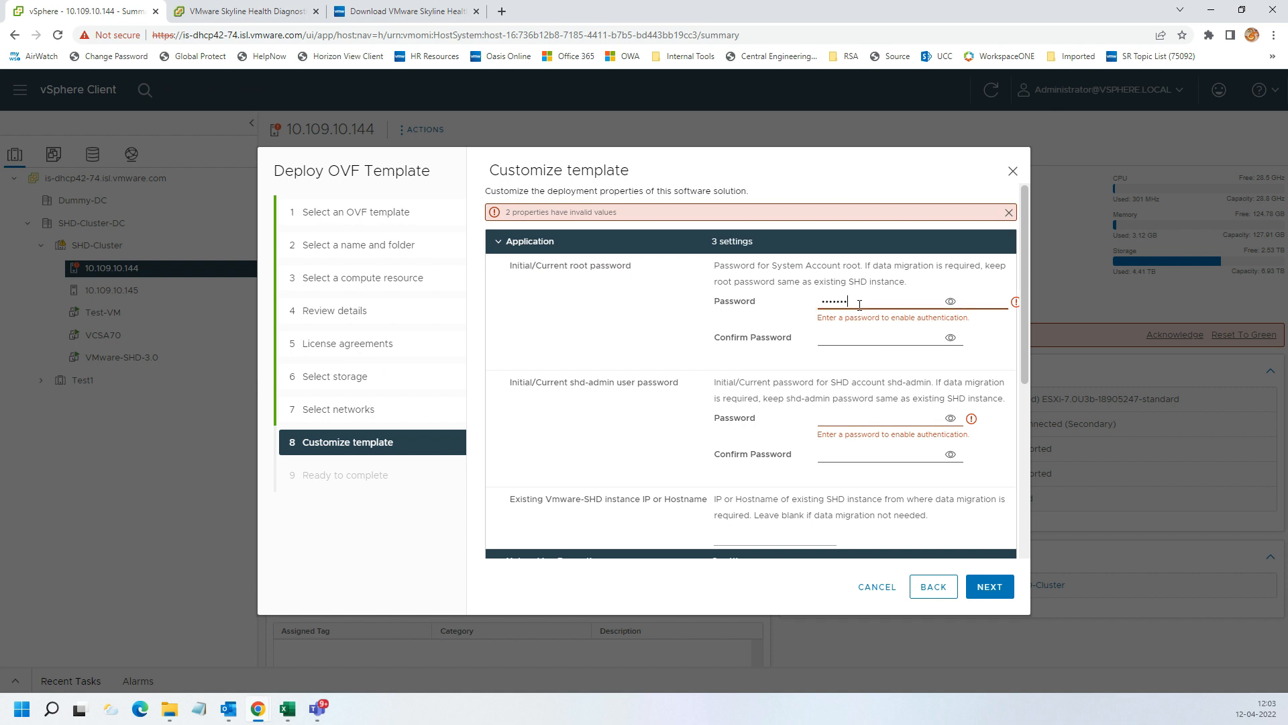
key(Tab)
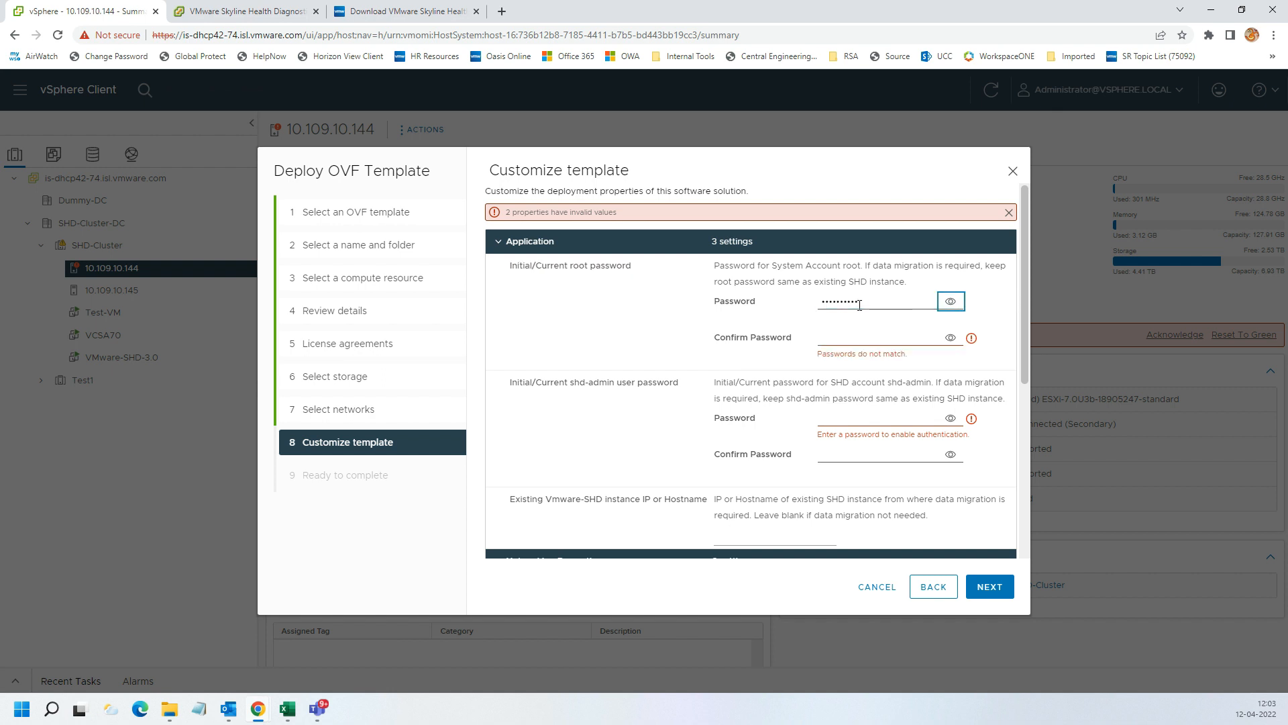
key(Tab)
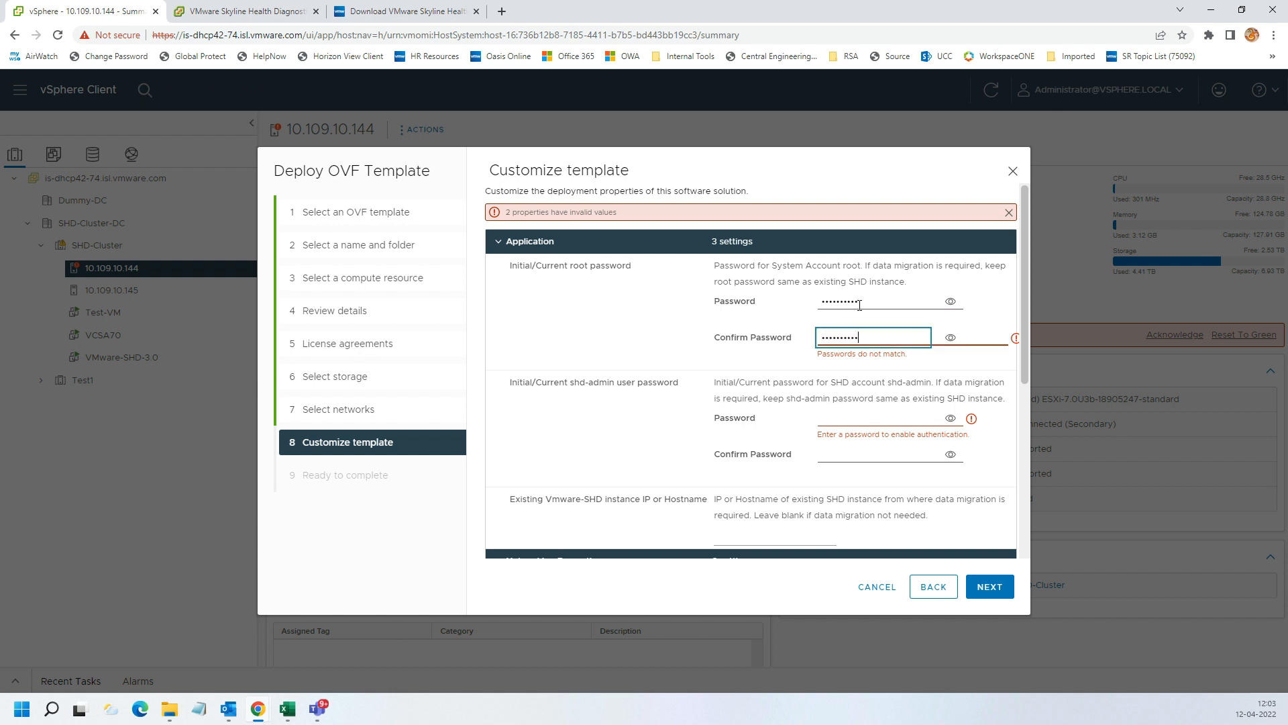
key(Tab)
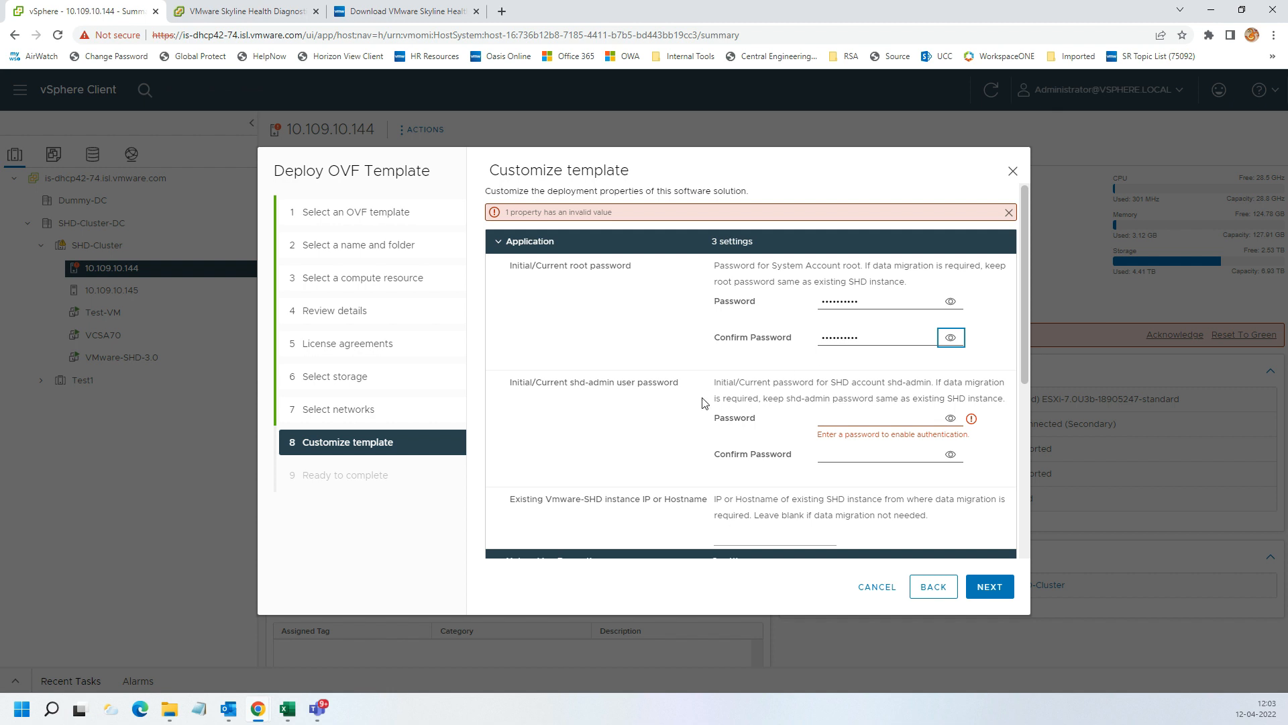
Enter and confirm the initial shd-admin user password for the appliance.
triple_click(577, 383)
click(574, 391)
drag(572, 381, 615, 383)
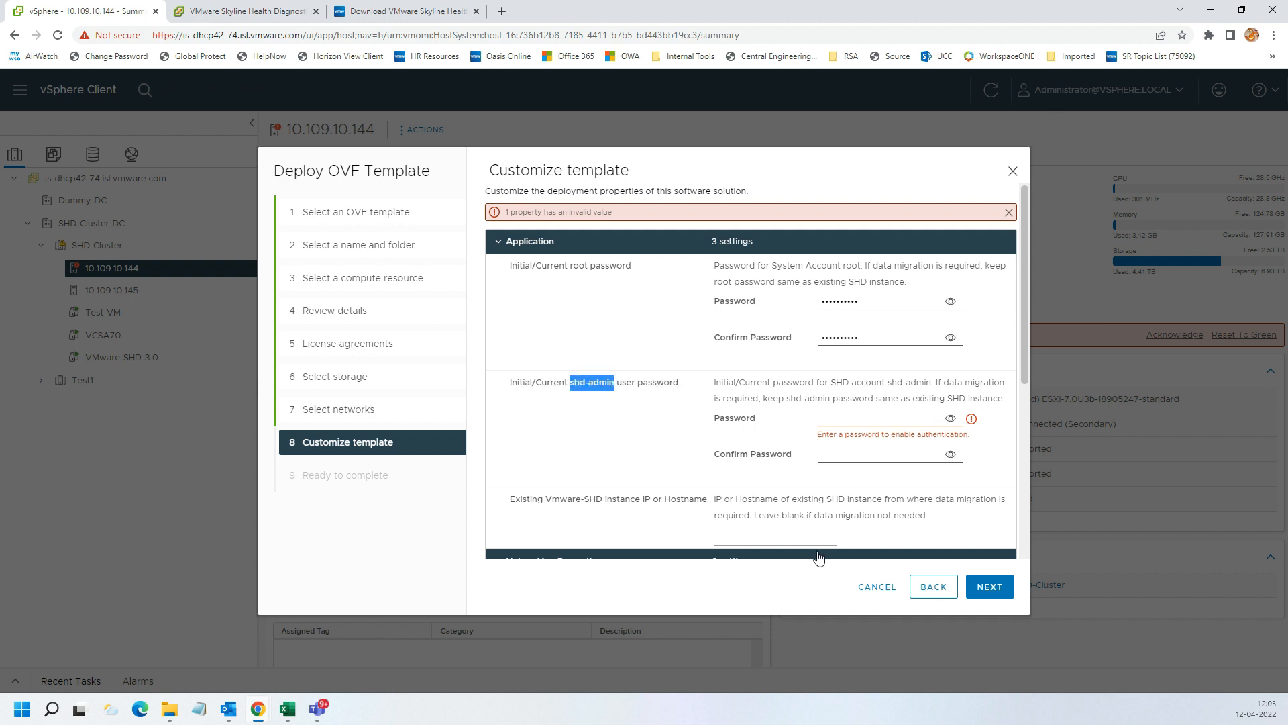
click(888, 420)
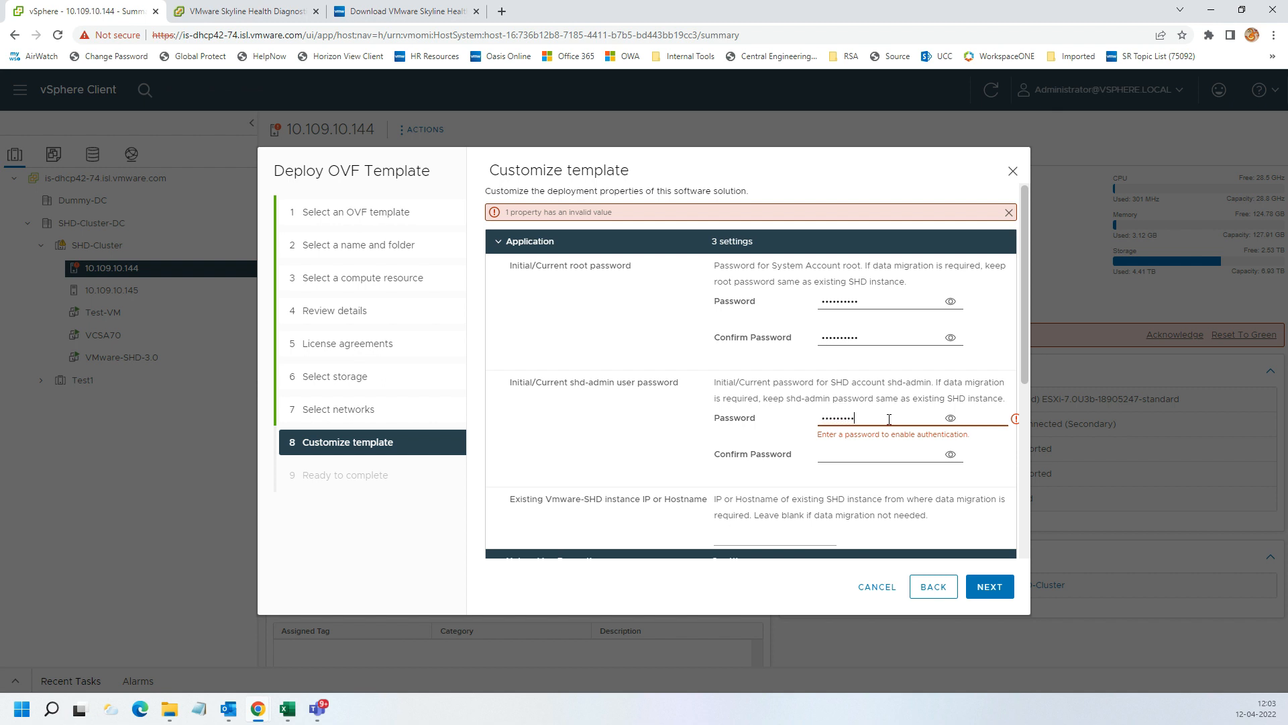
key(Tab)
key(Tab)
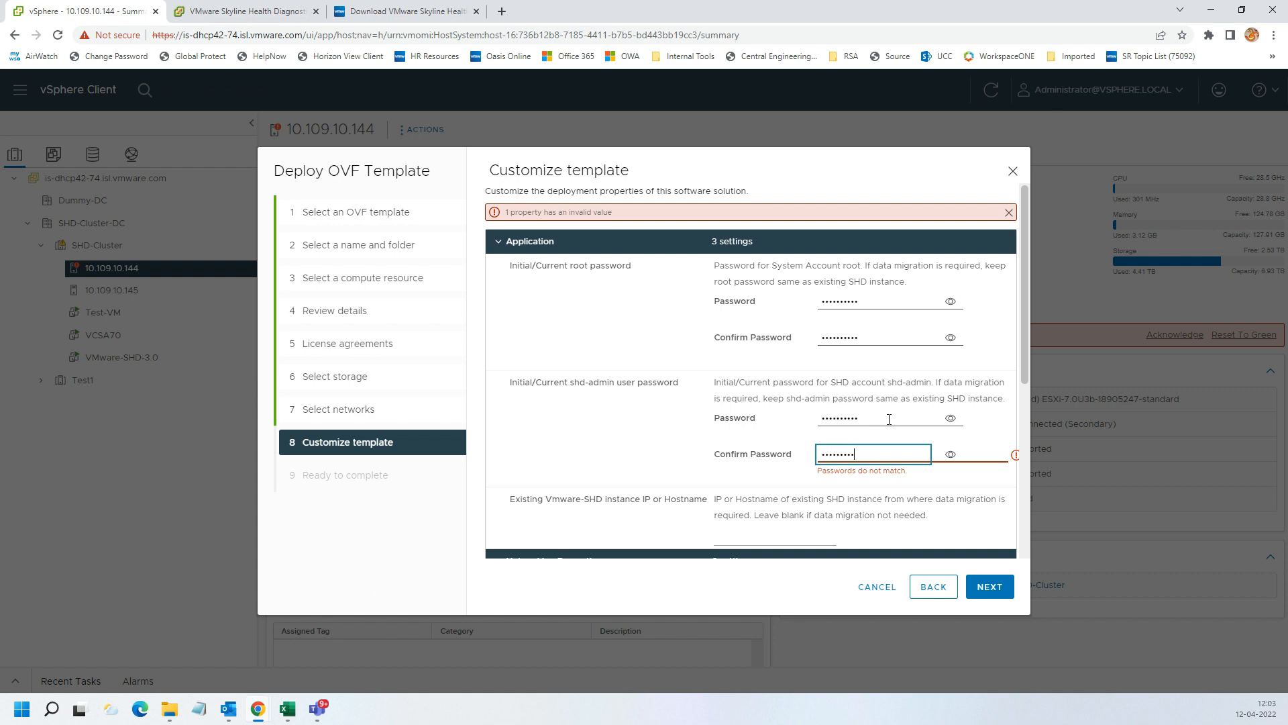
Set the appliance's host name to SHD-Demo, leave the remaining network properties unset for DHCP, and proceed to the deployment summary.
scroll(945, 400, down, 1)
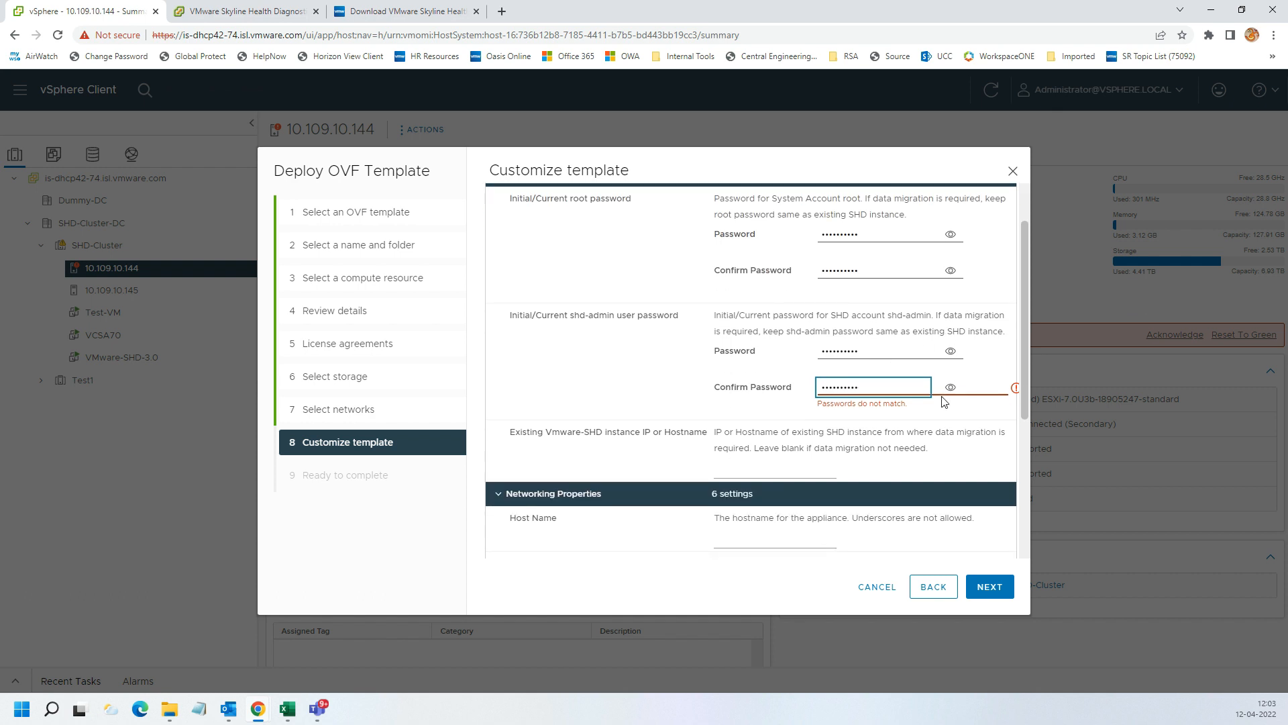
scroll(741, 365, down, 2)
click(730, 403)
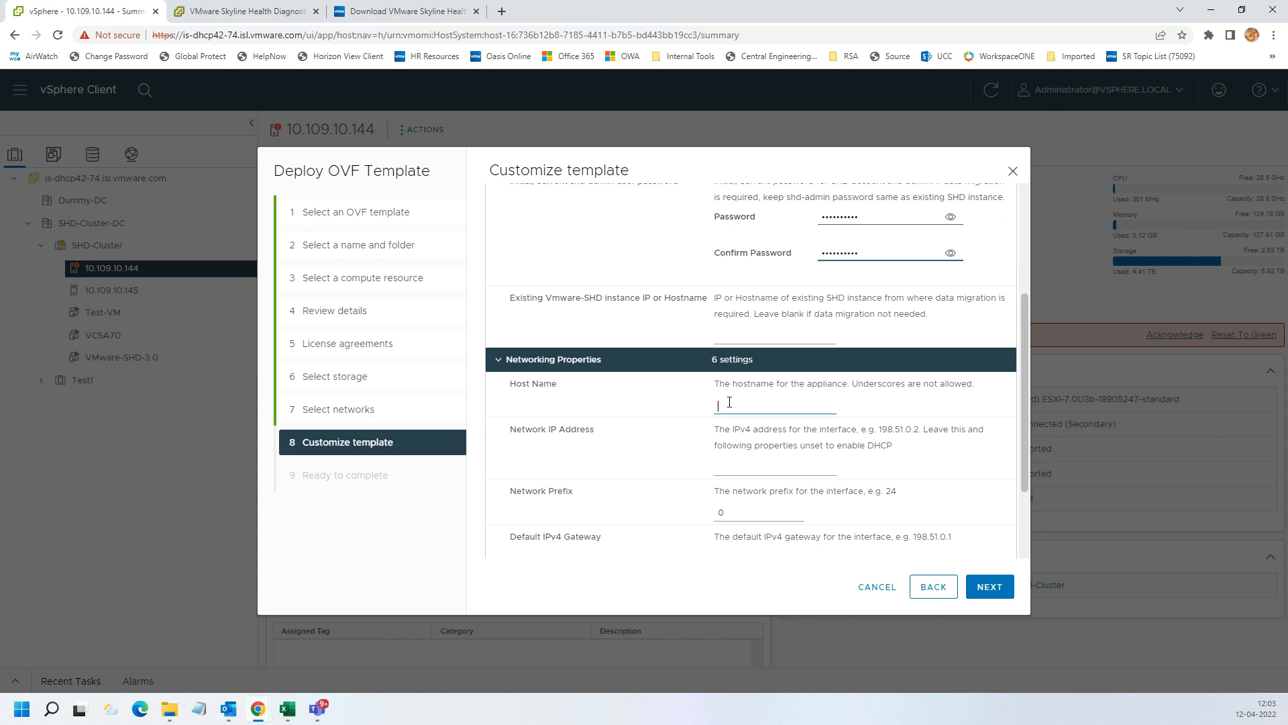
text(sHD-Demo)
click(737, 470)
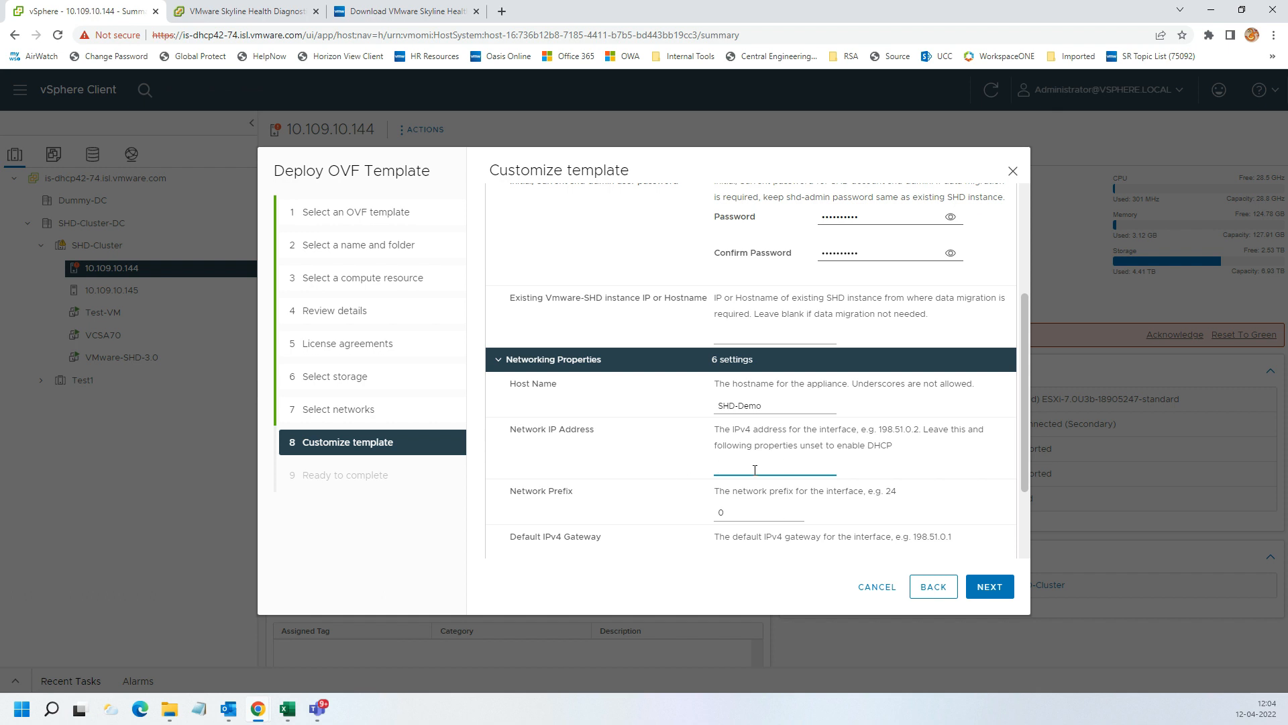
triple_click(534, 430)
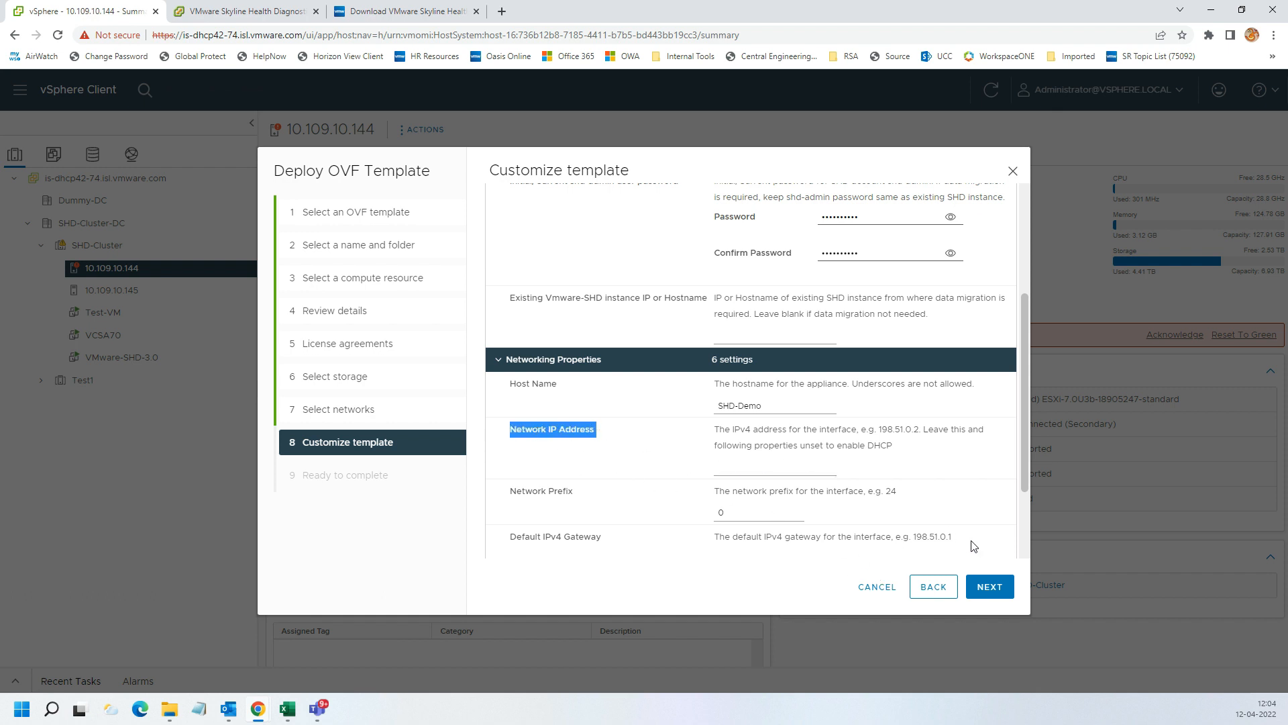
scroll(678, 555, down, 3)
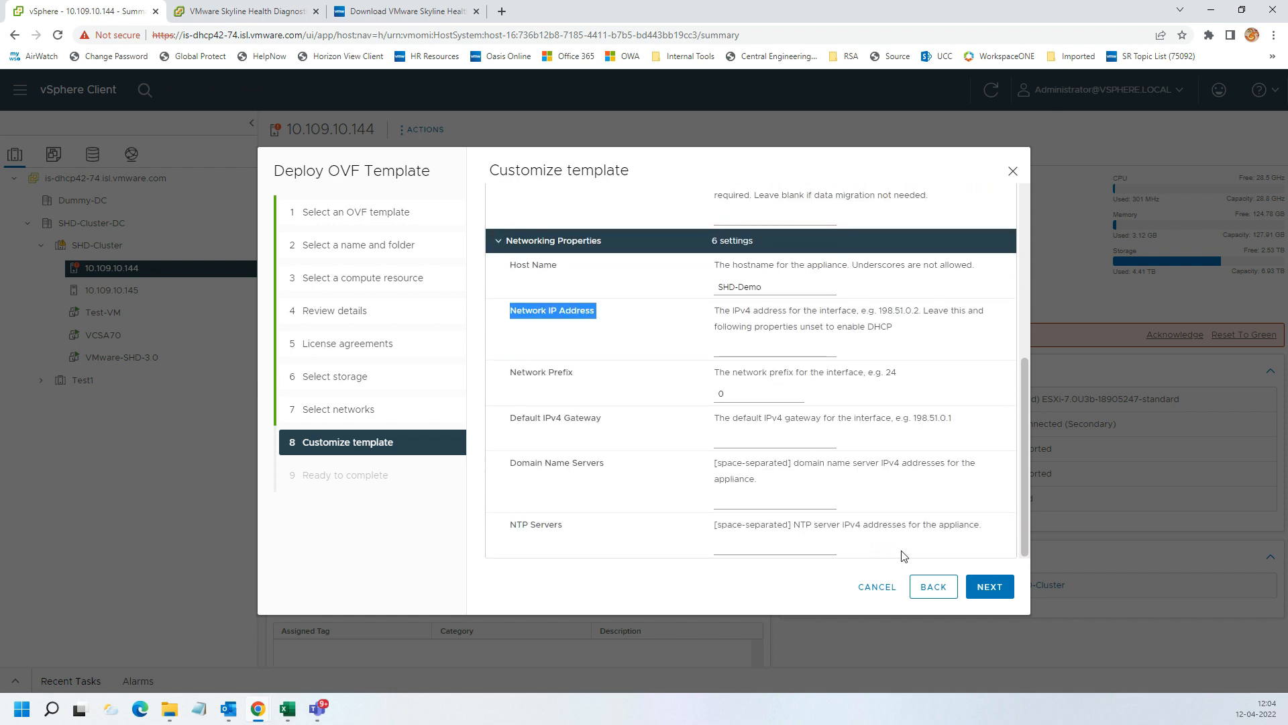
click(980, 587)
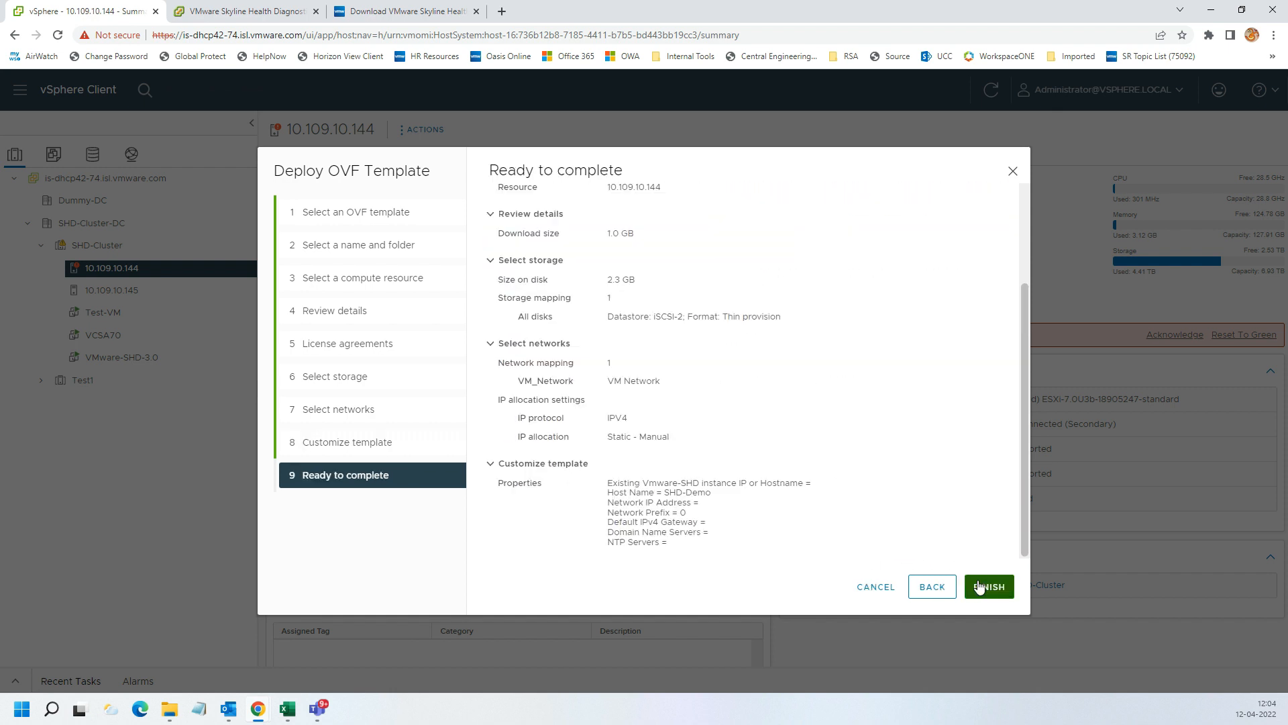
Start the SHD-Demo appliance deployment and display the recent tasks to follow its progress.
click(980, 587)
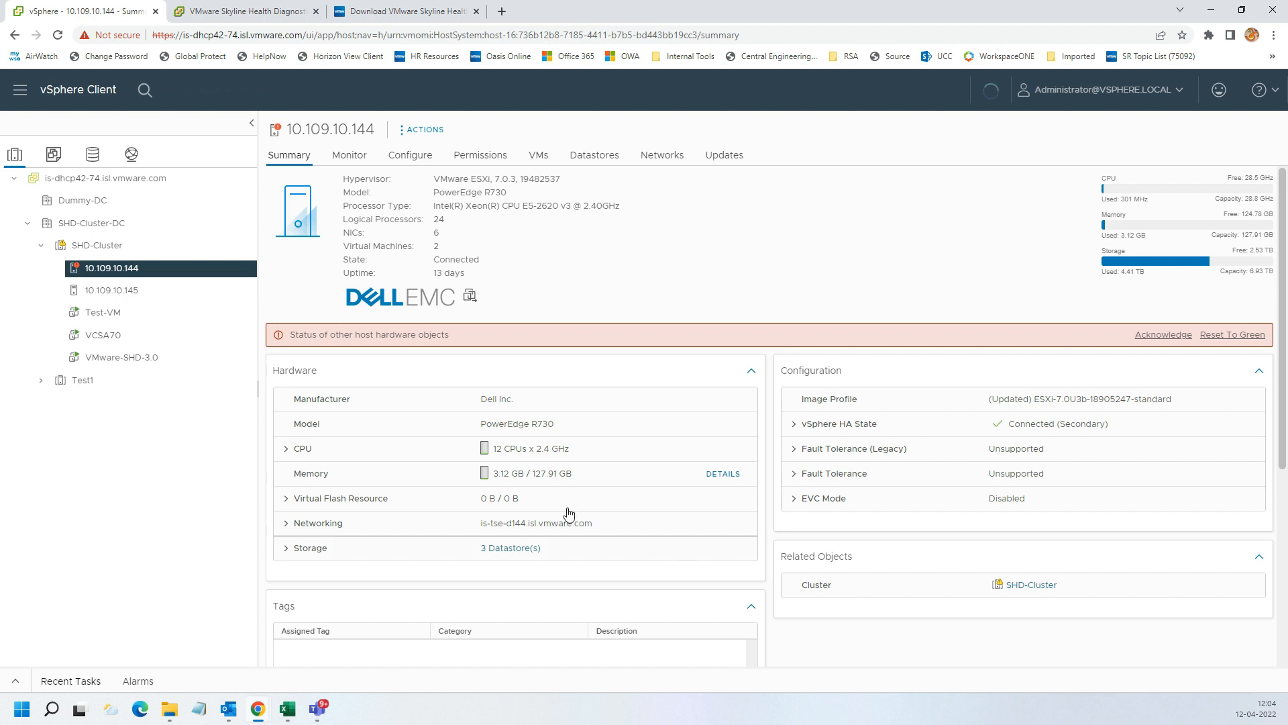
scroll(477, 502, down, 1)
scroll(477, 502, down, 3)
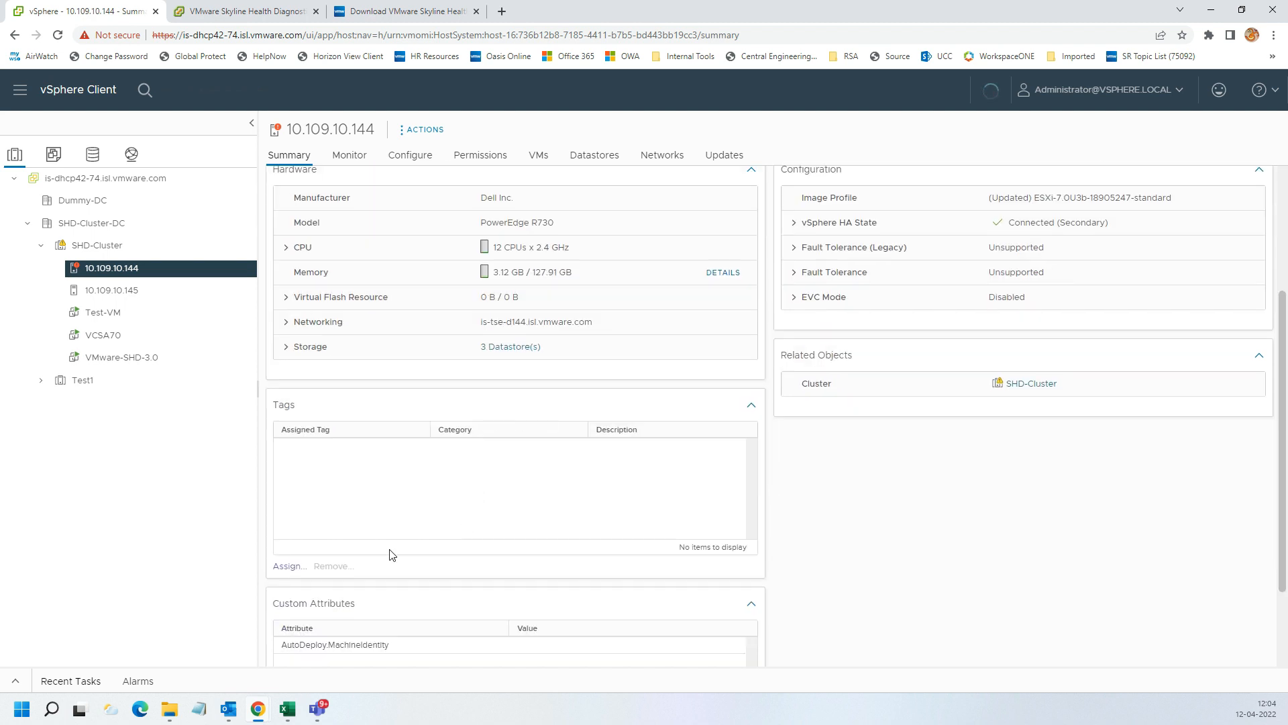
click(15, 680)
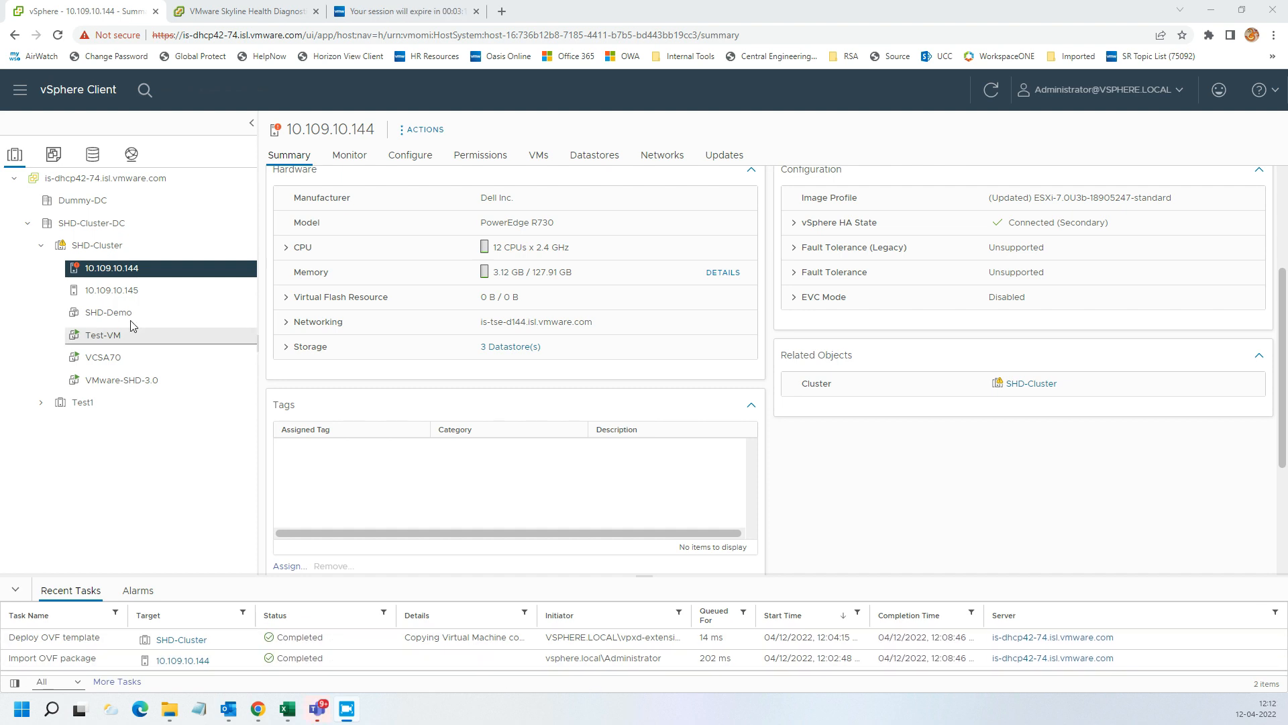
Power on the SHD-Demo virtual machine.
click(101, 314)
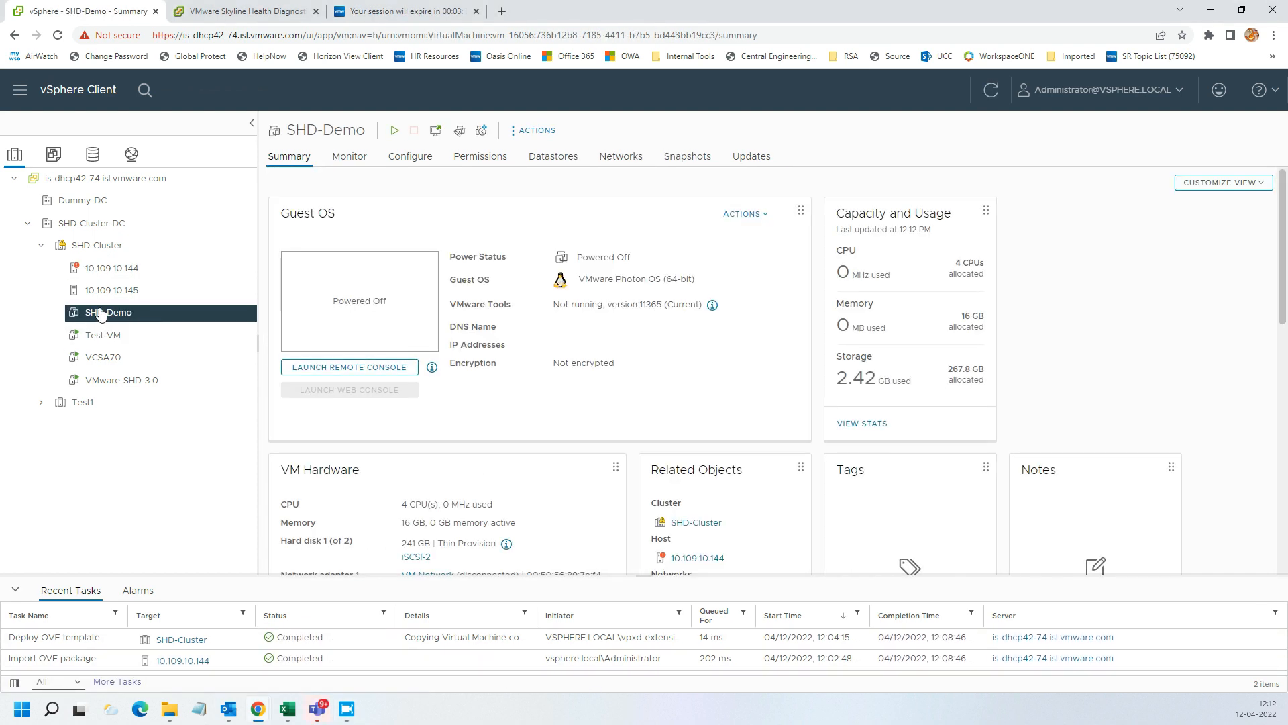
right_click(101, 313)
mouse_move(179, 127)
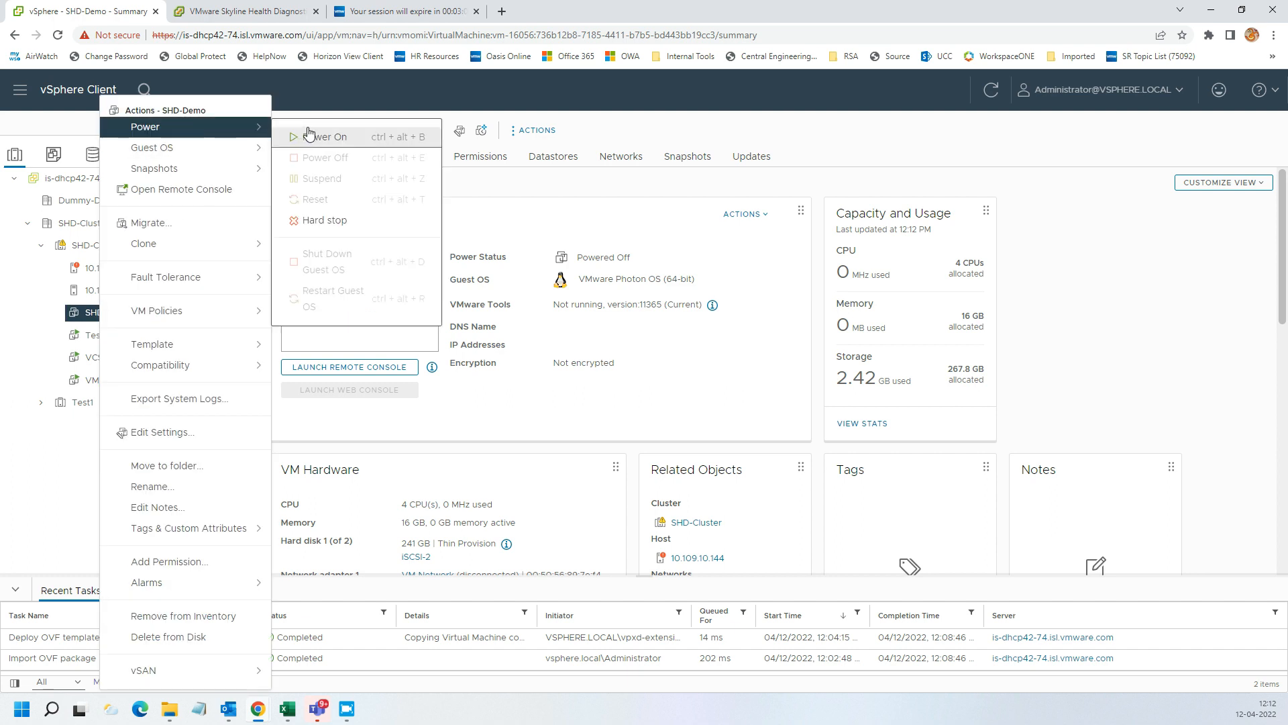
click(310, 137)
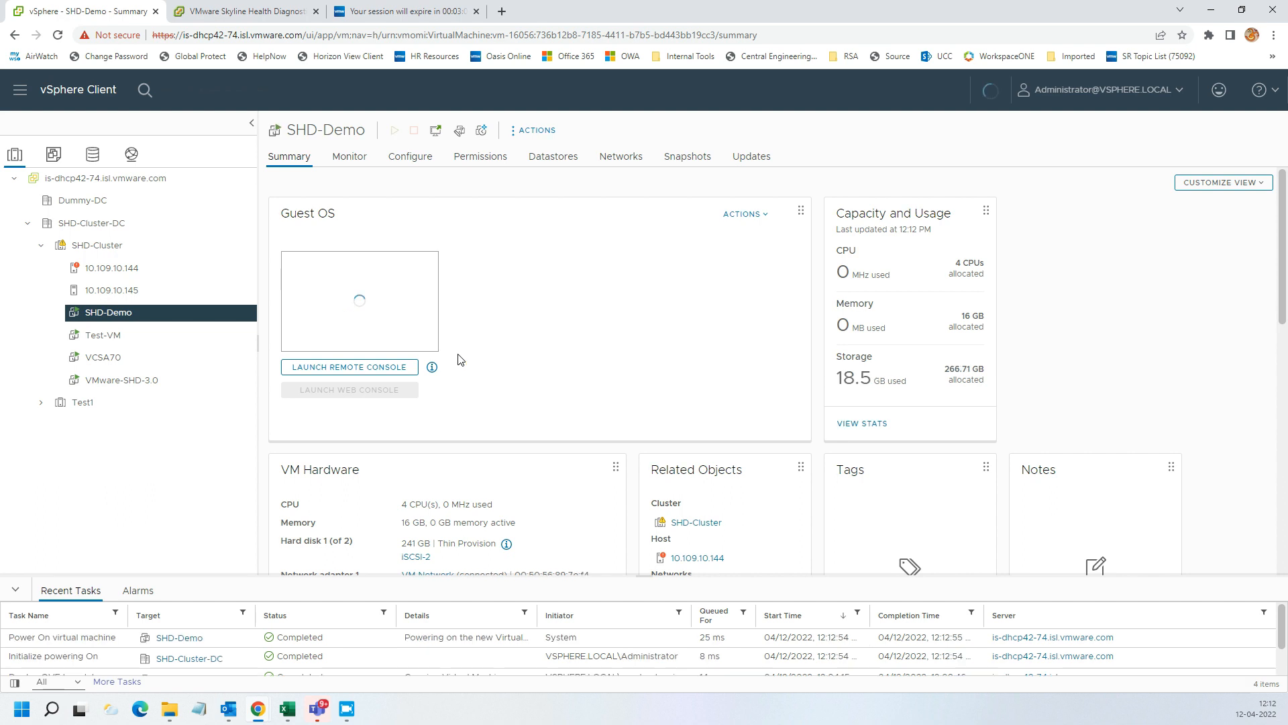
Launch SHD-Demo's web console and log in to the appliance as root with its password.
click(356, 390)
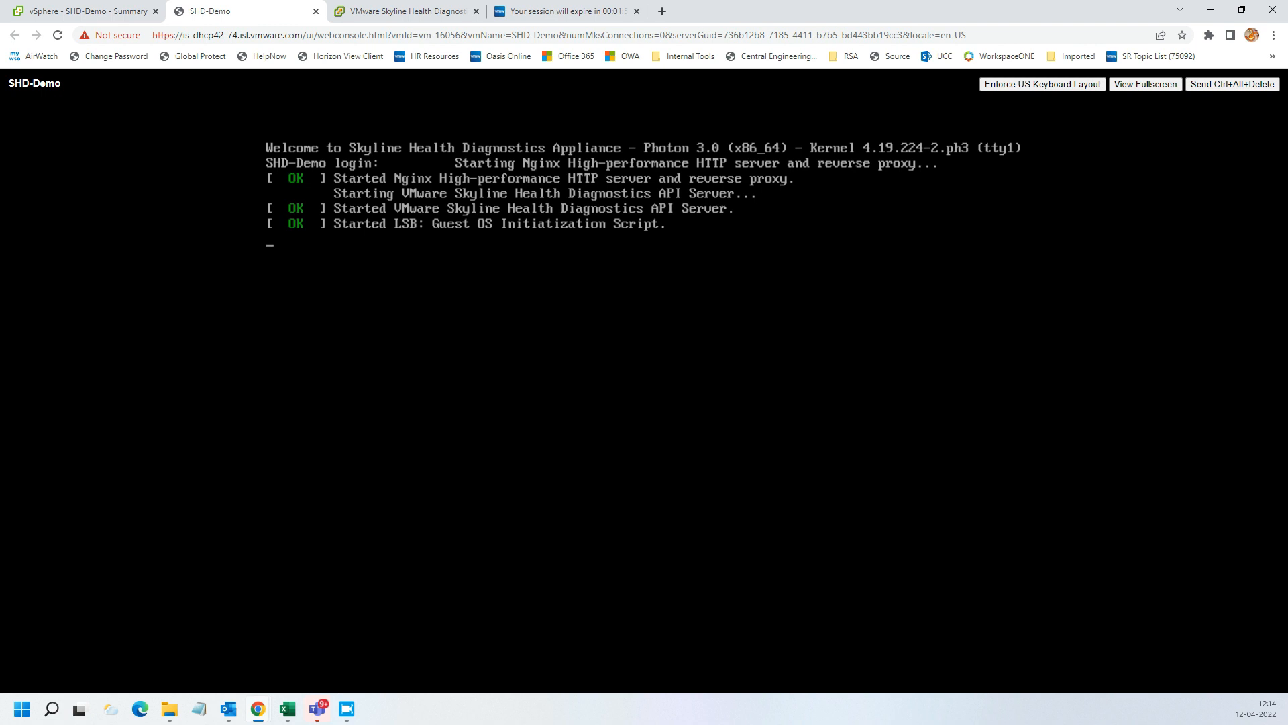
key(ctrl+c)
key(Return)
text(r)
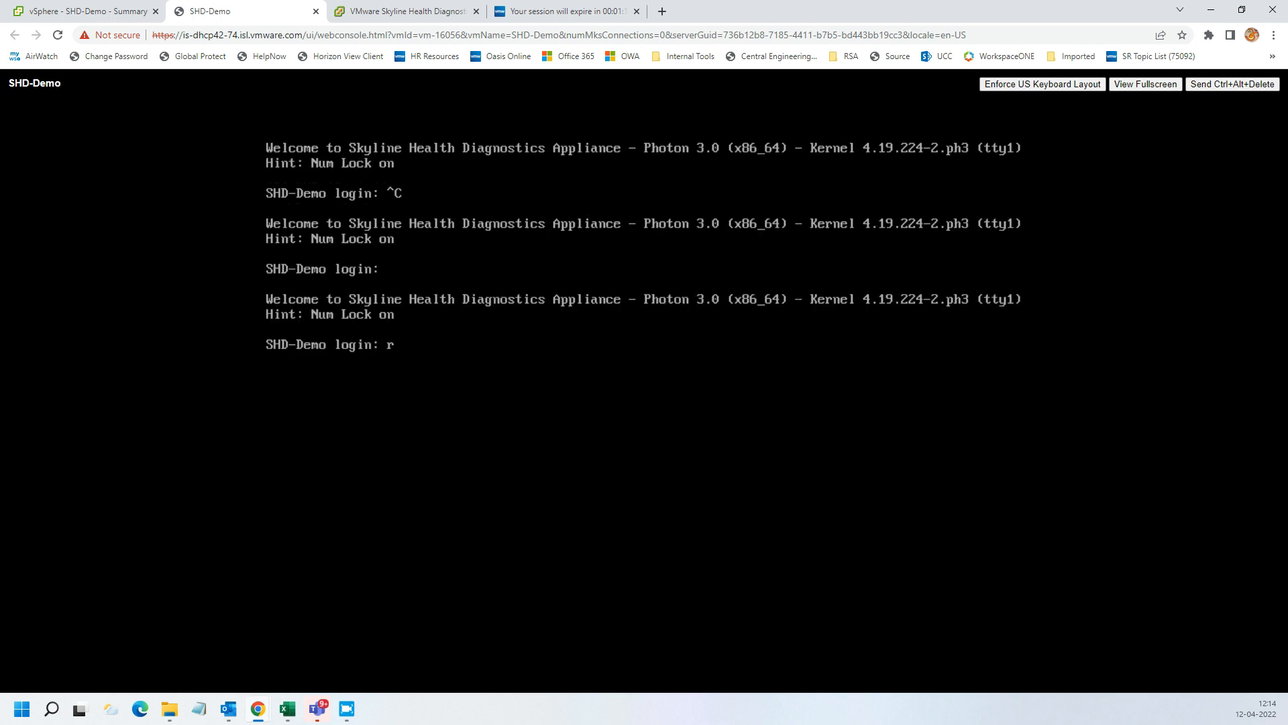
text(oot)
key(Return)
key(Return)
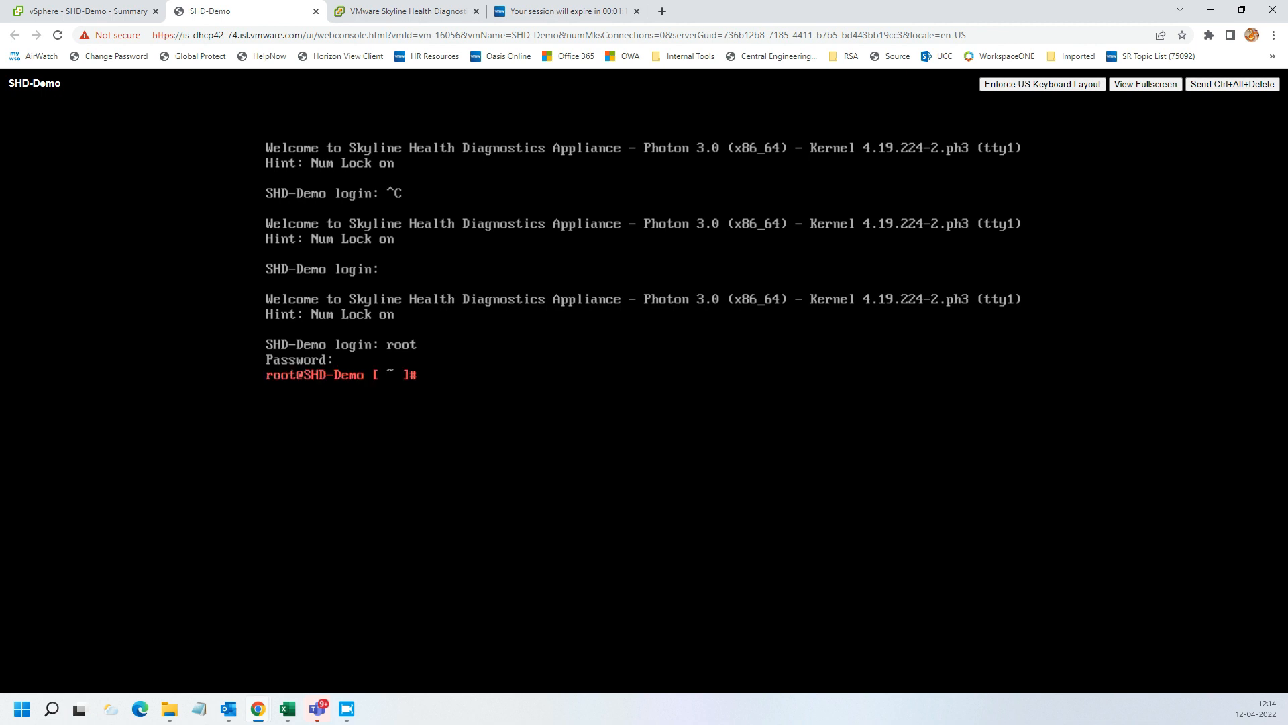
Open the appliance's web interface in a new browser tab using SHD-Demo's IP address, and compare the address with the virtual machine summary.
click(92, 12)
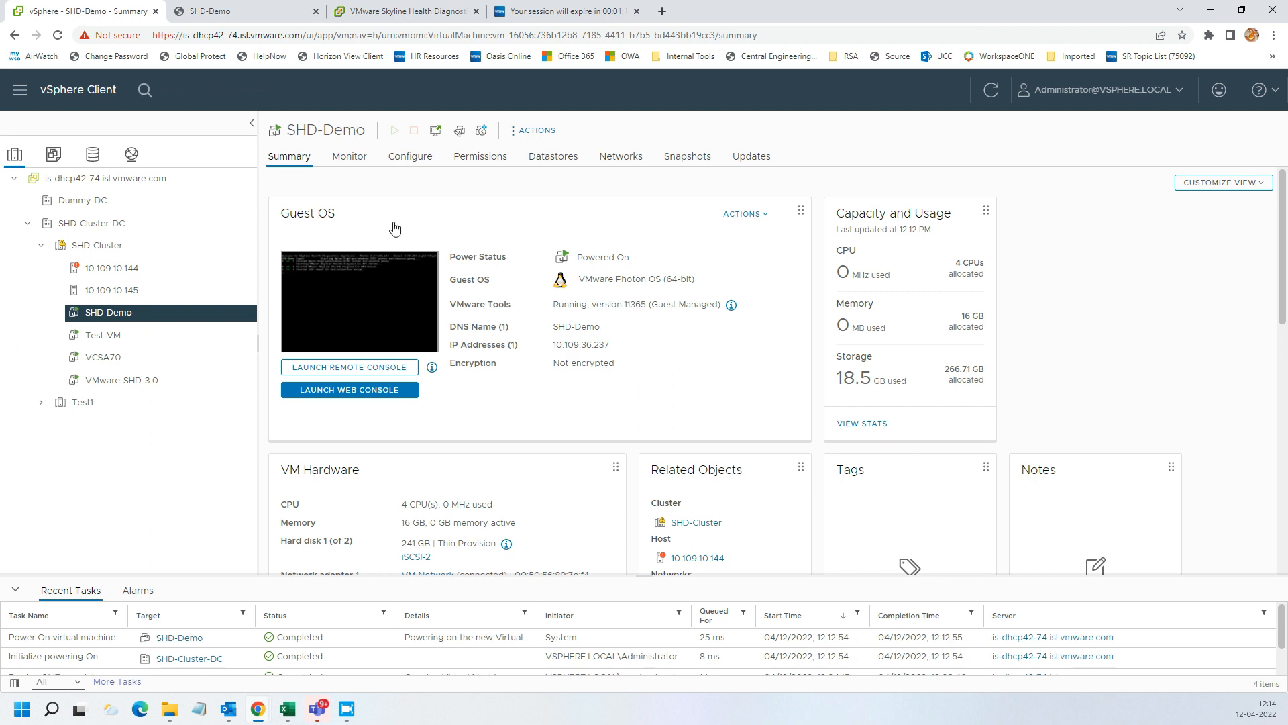
double_click(577, 345)
click(661, 12)
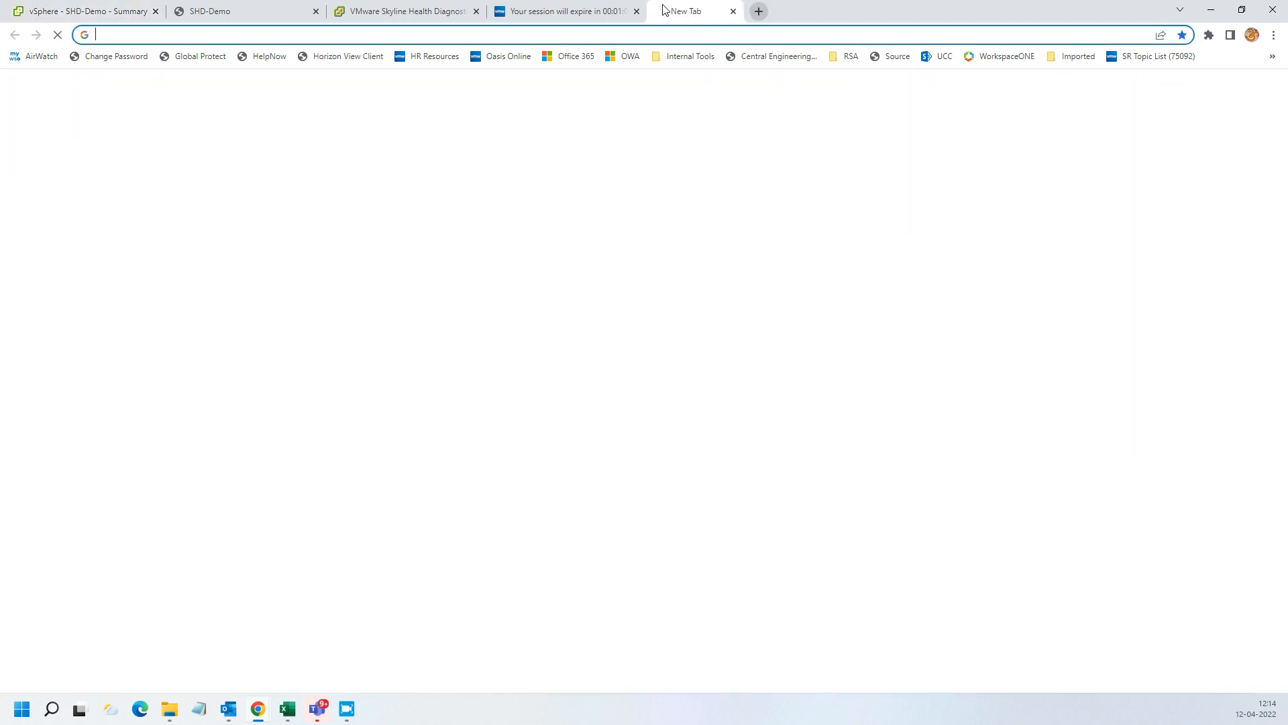
key(ctrl+v)
key(Return)
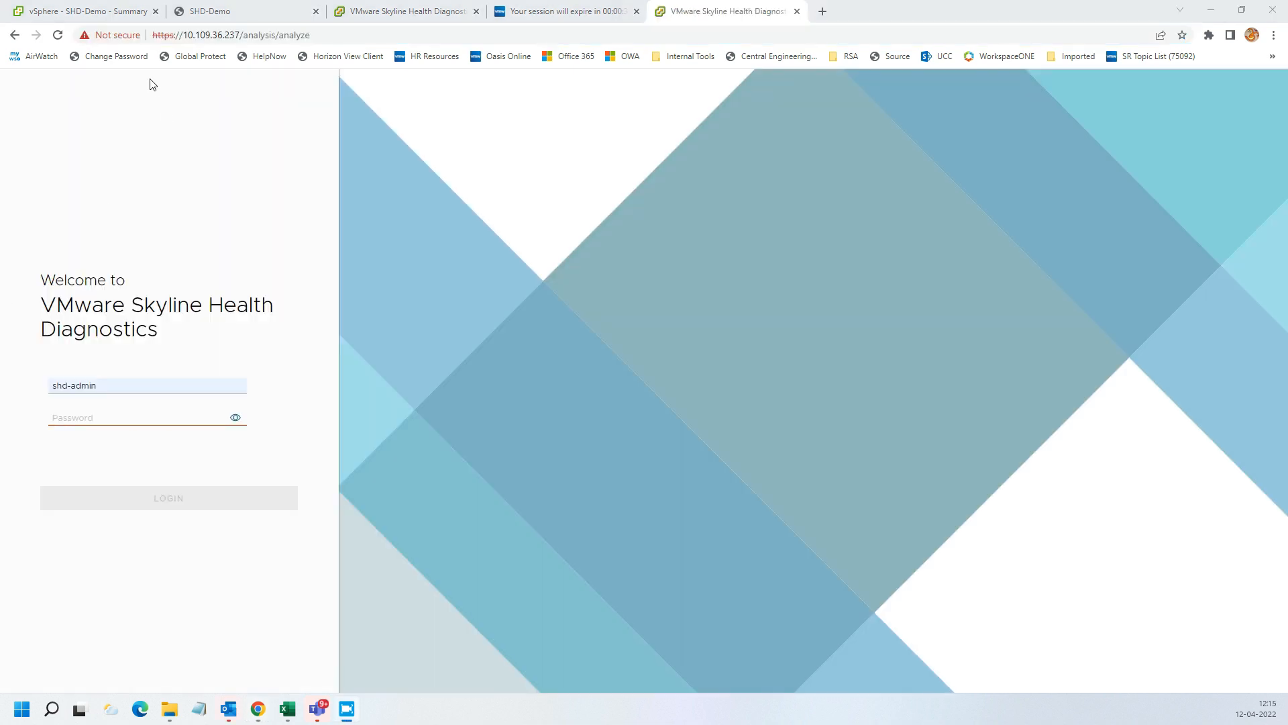
drag(184, 34, 240, 31)
click(39, 10)
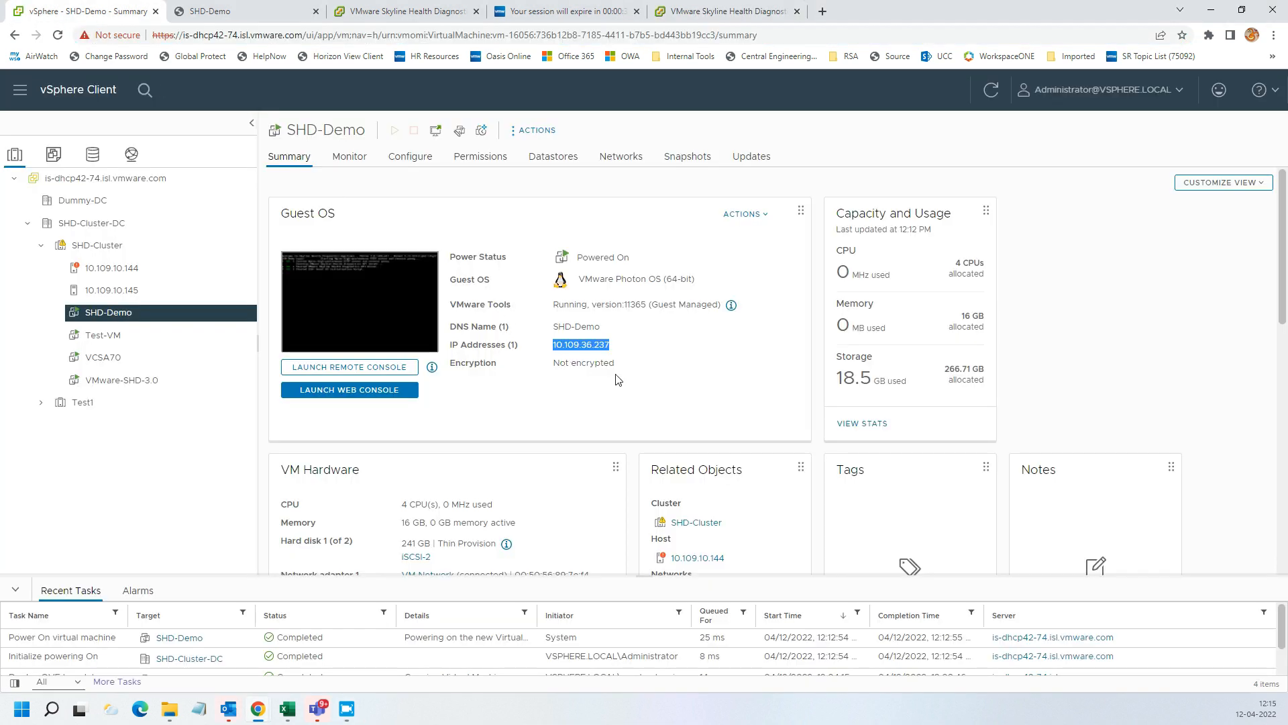
click(576, 339)
click(679, 10)
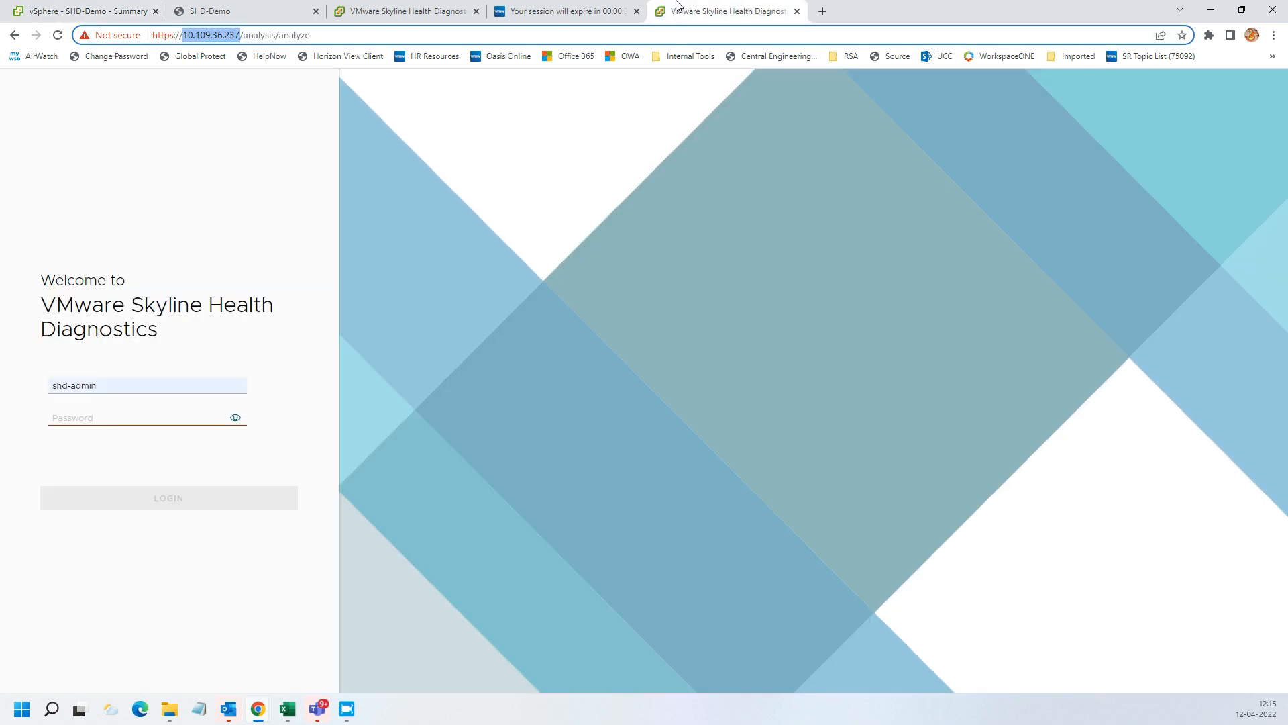
Log in to VMware Skyline Health Diagnostics as shd-admin with the account password.
drag(107, 386, 4, 401)
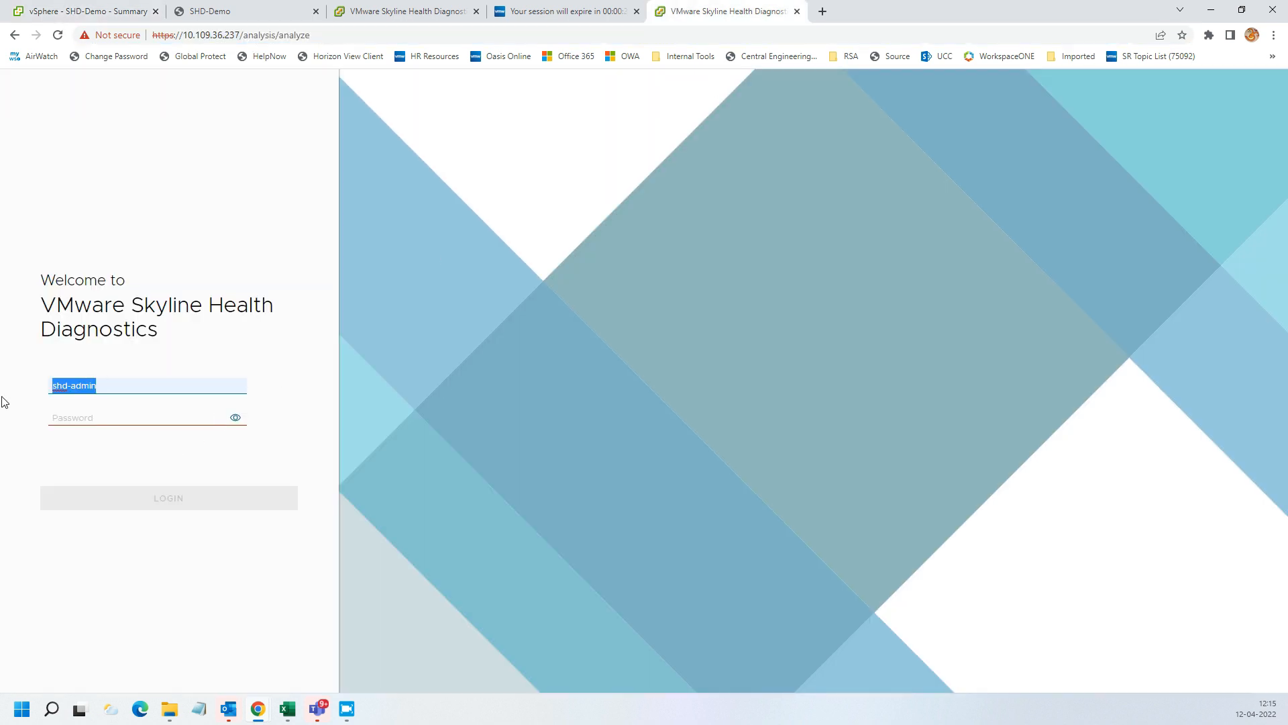
click(93, 418)
text(V)
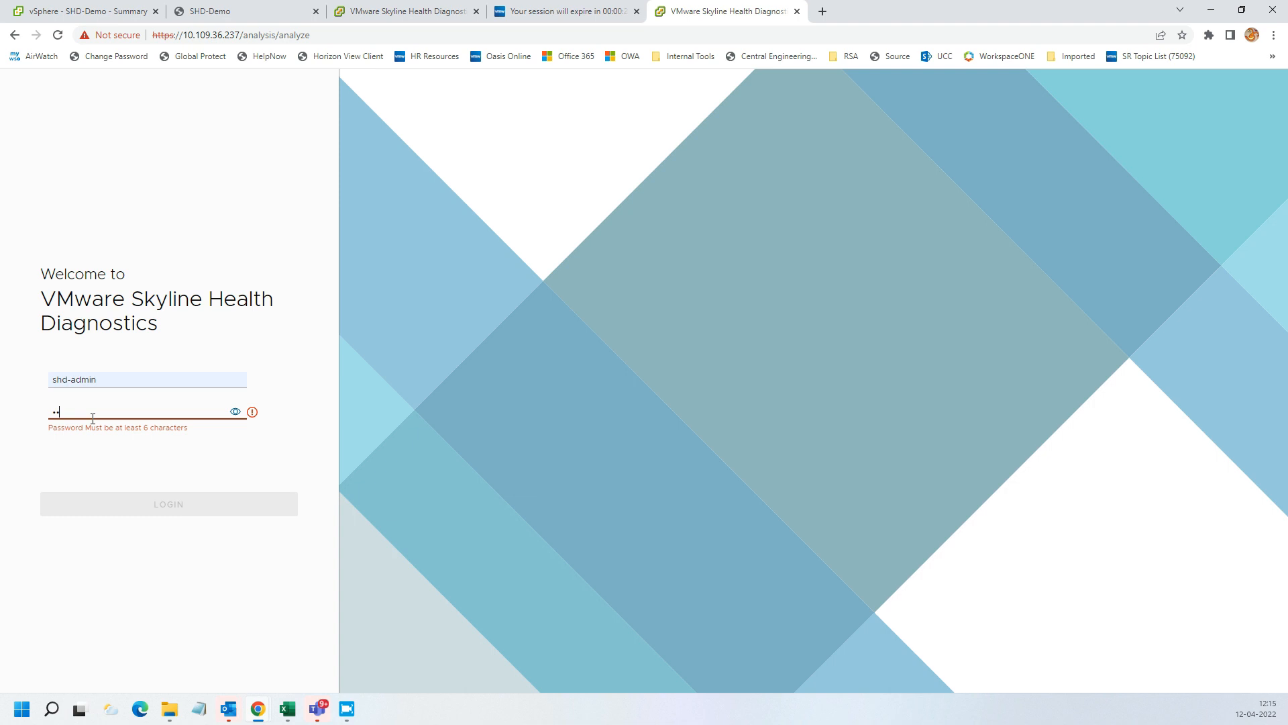
text(••••••)
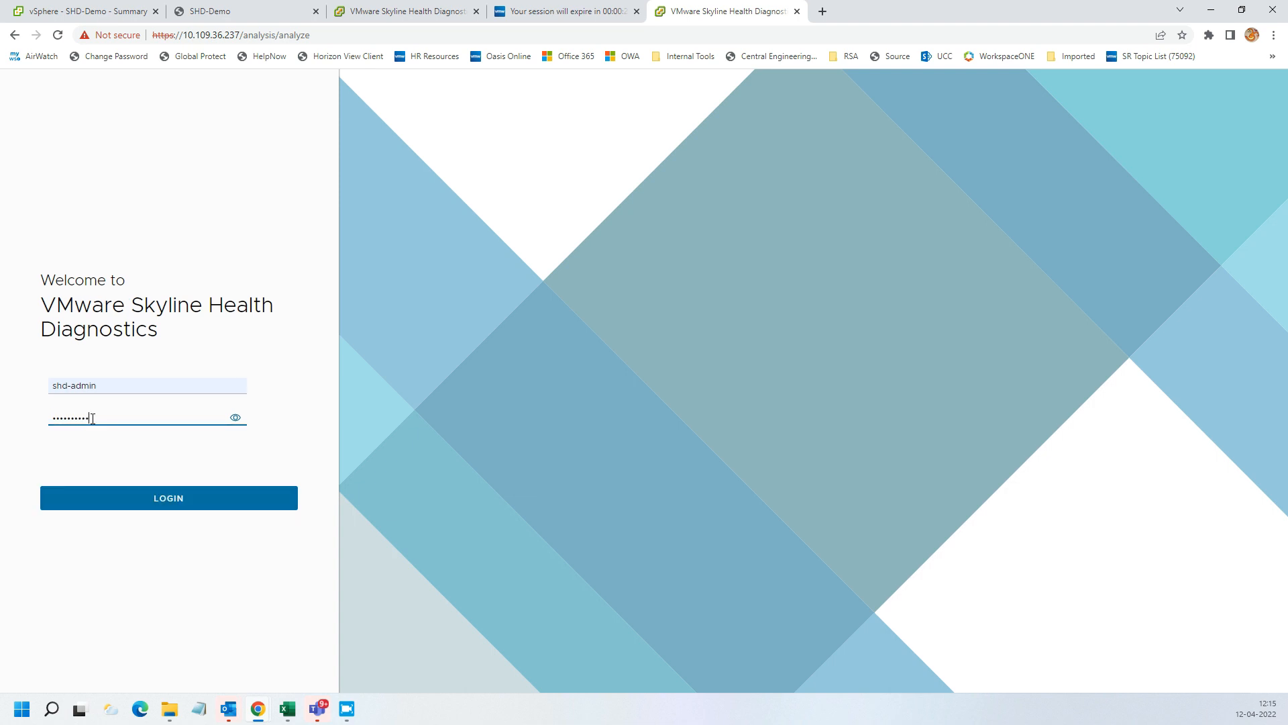
key(Return)
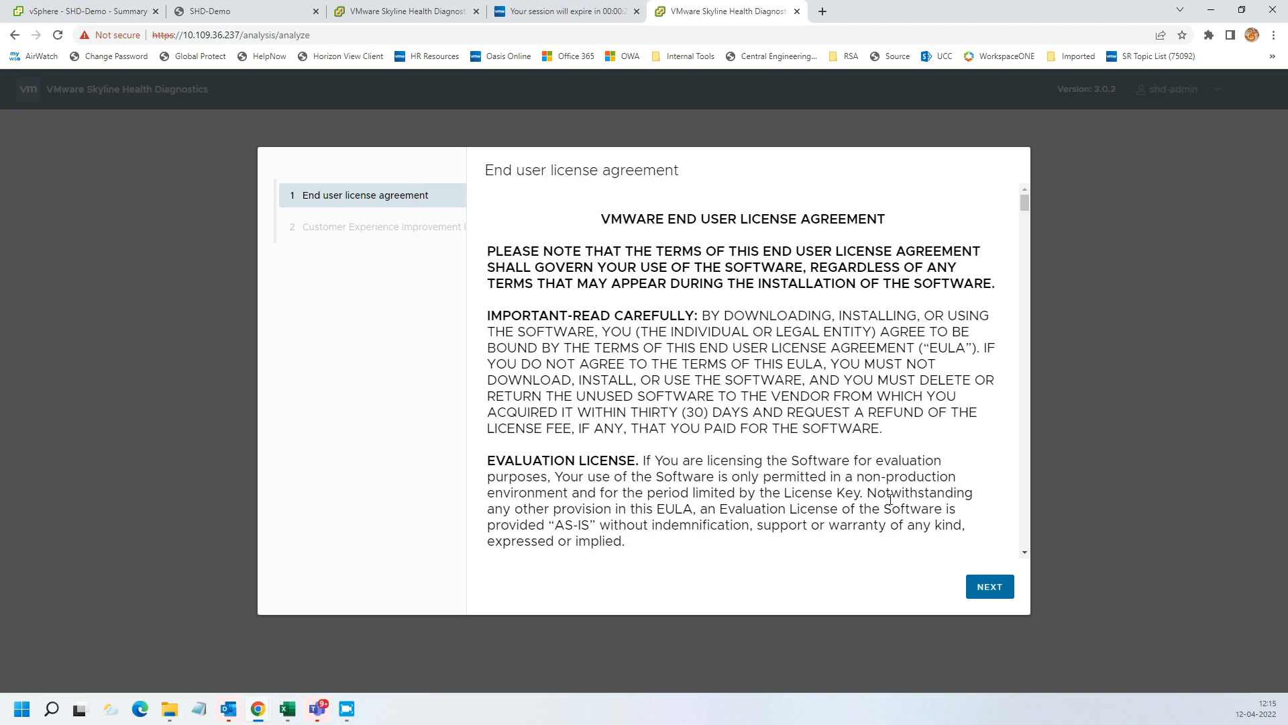
Proceed past the end user license agreement, review the CEIP benefits, and finish the initial setup with CEIP acceptance kept enabled.
click(989, 587)
scroll(826, 457, down, 5)
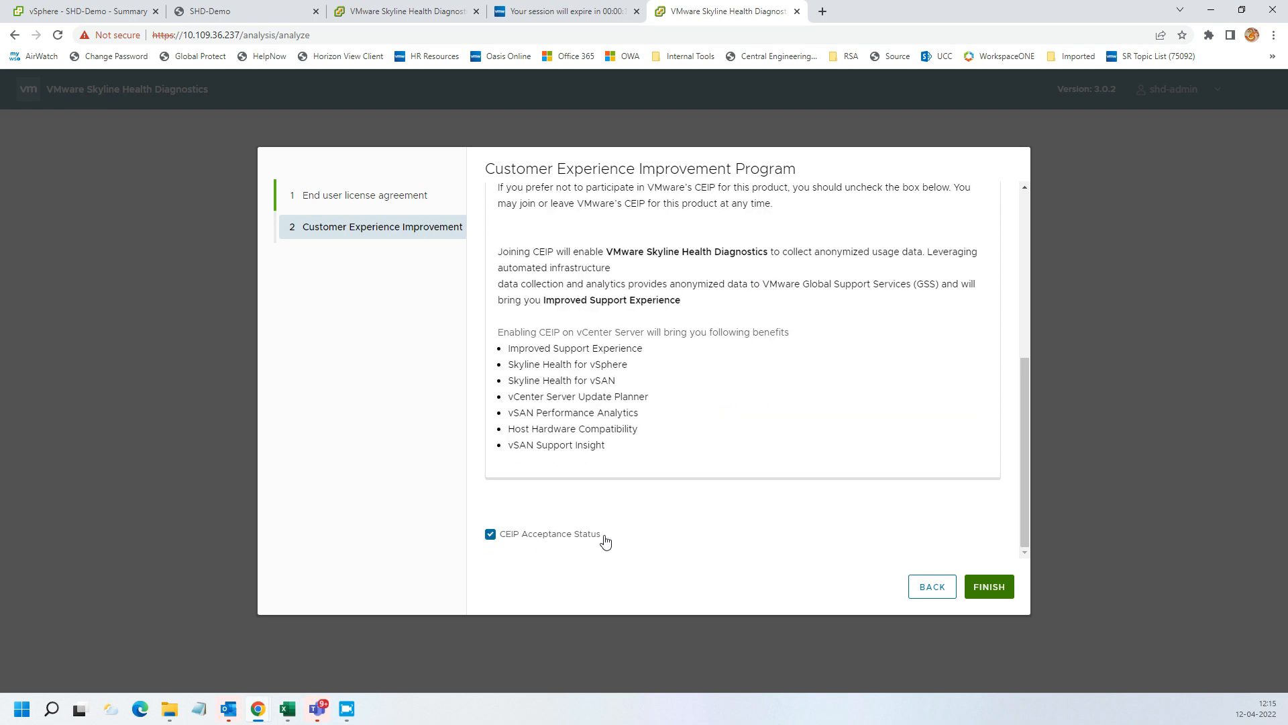
drag(604, 541, 467, 540)
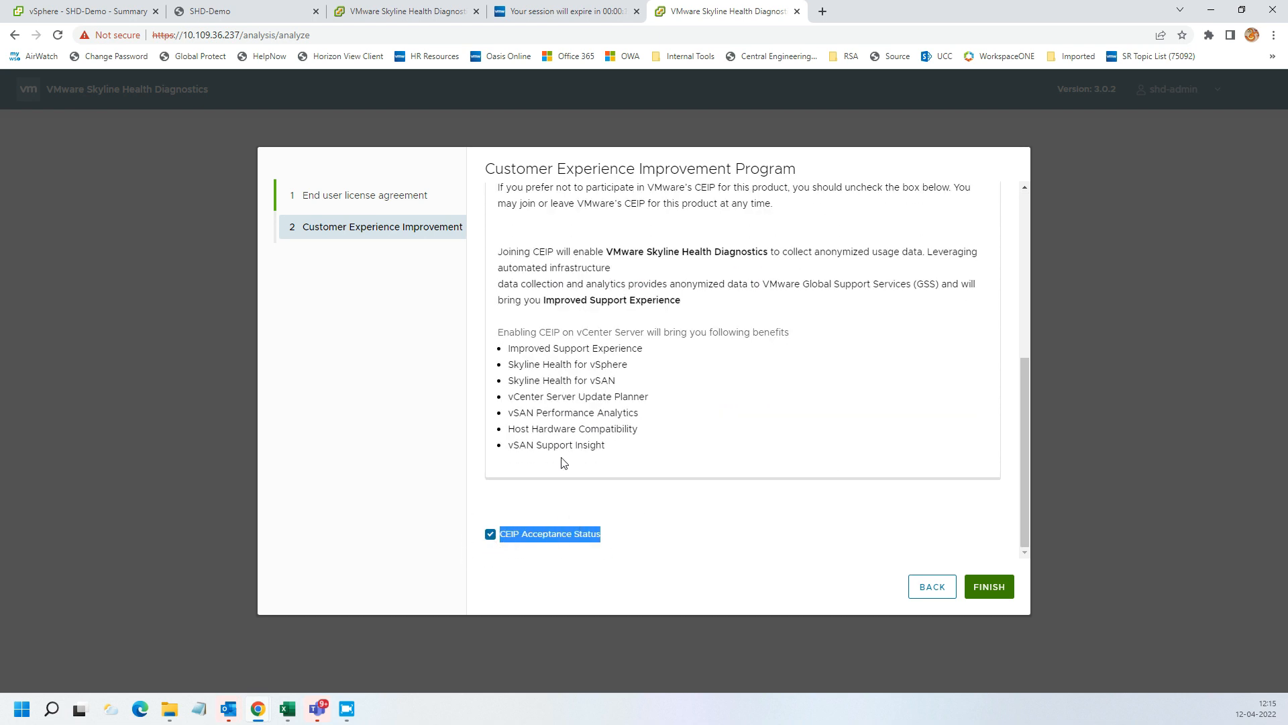
click(499, 338)
drag(498, 337, 619, 452)
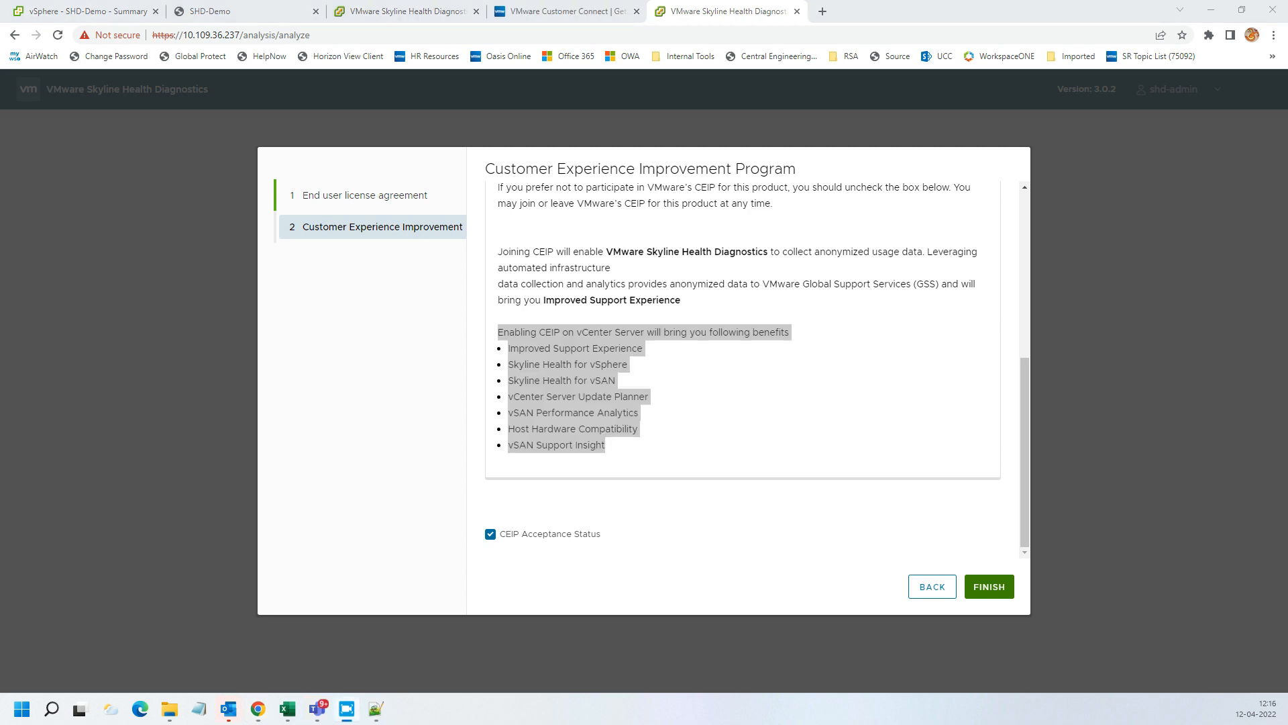
click(648, 440)
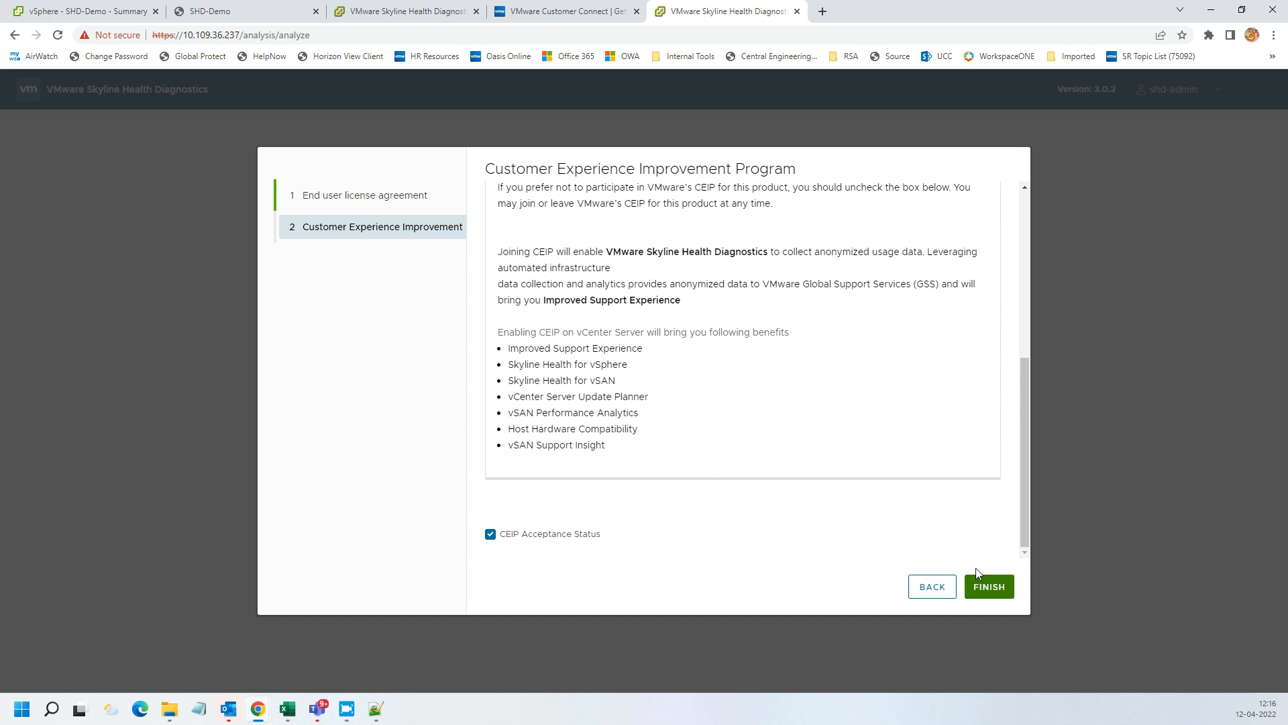
click(1002, 590)
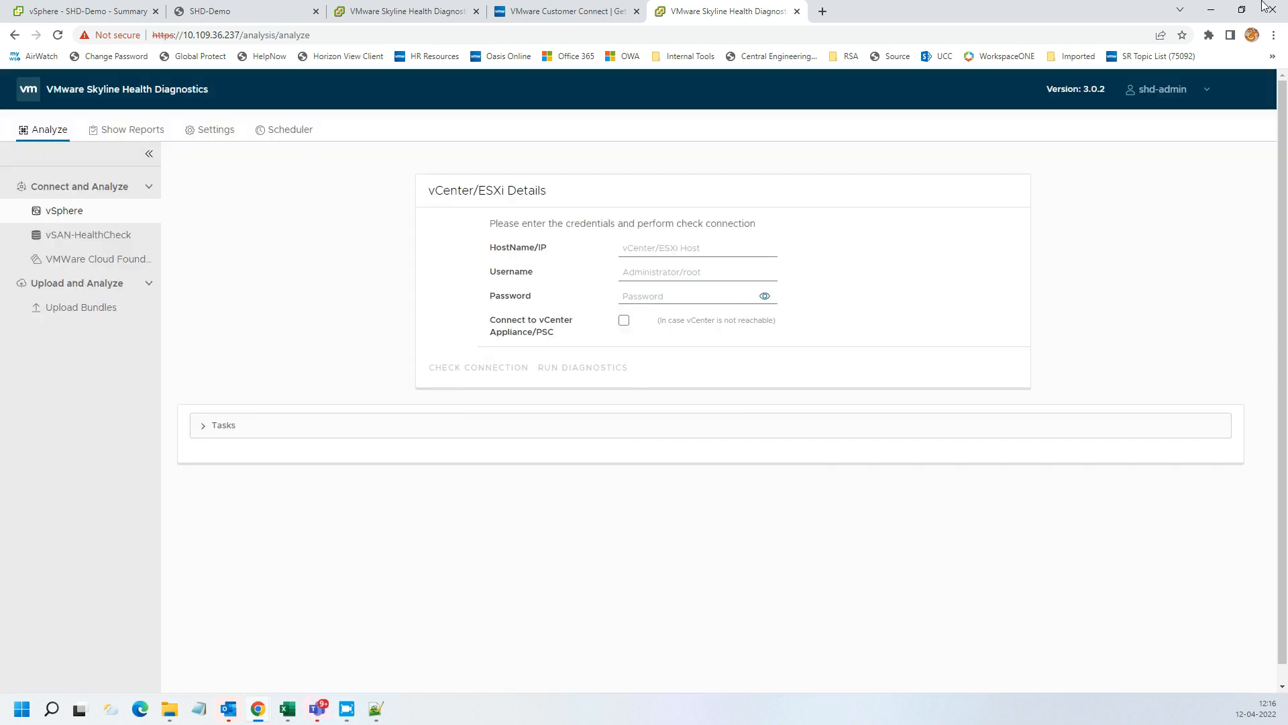
Switch the Skyline Health Diagnostics interface to the dark theme.
click(1163, 89)
click(1144, 168)
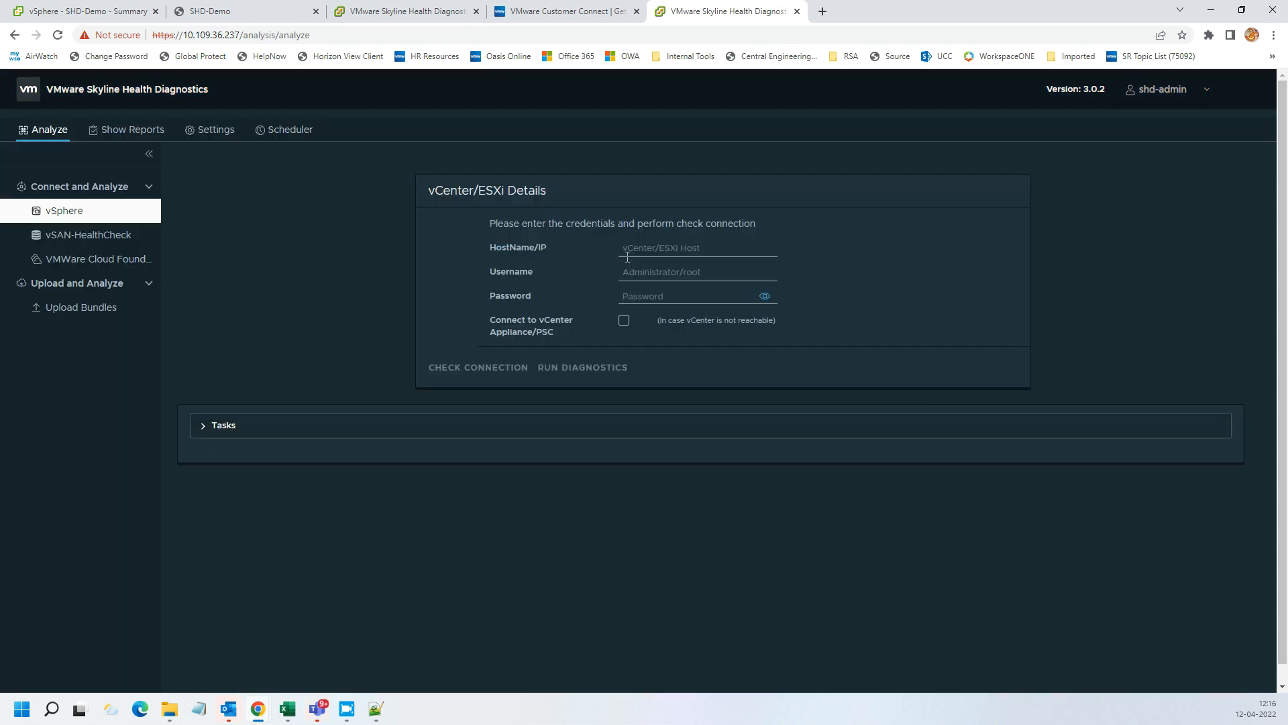
Enter vCenter host is-dhcp42-74.isl.vmware.com with the administrator user name and password, and check the connection, accepting the unverified certificate.
click(633, 254)
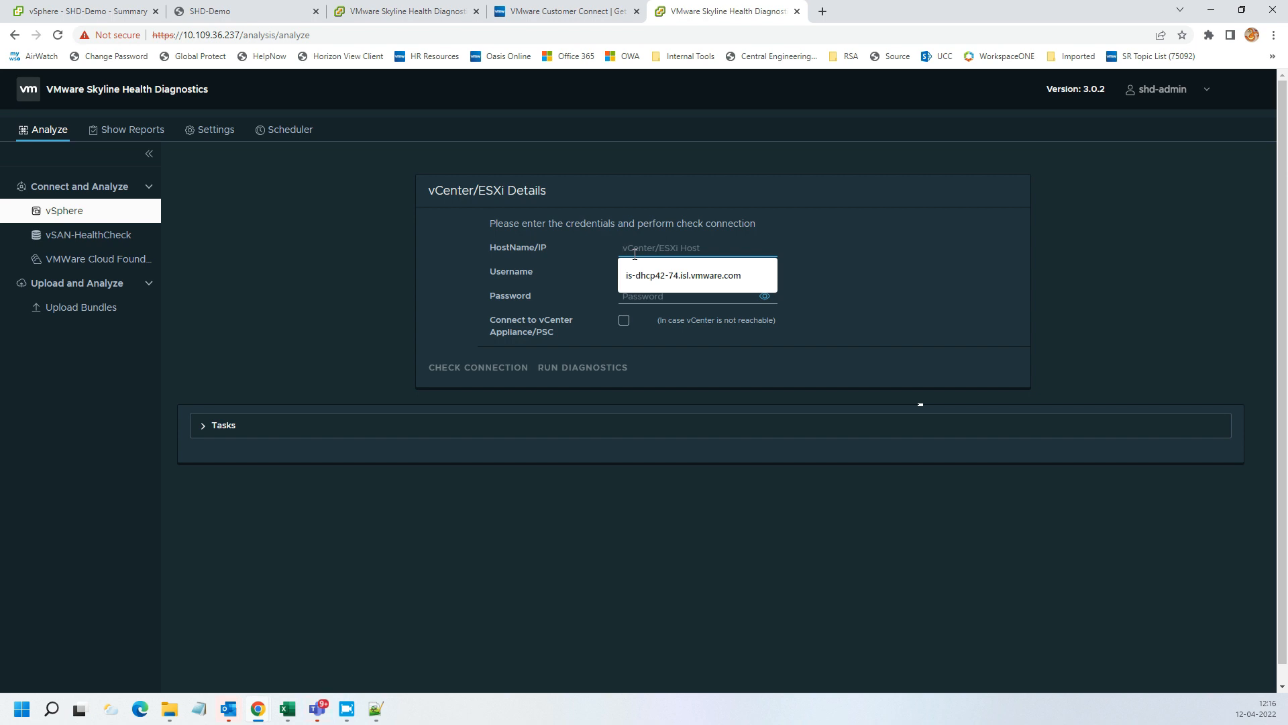
click(644, 275)
click(643, 271)
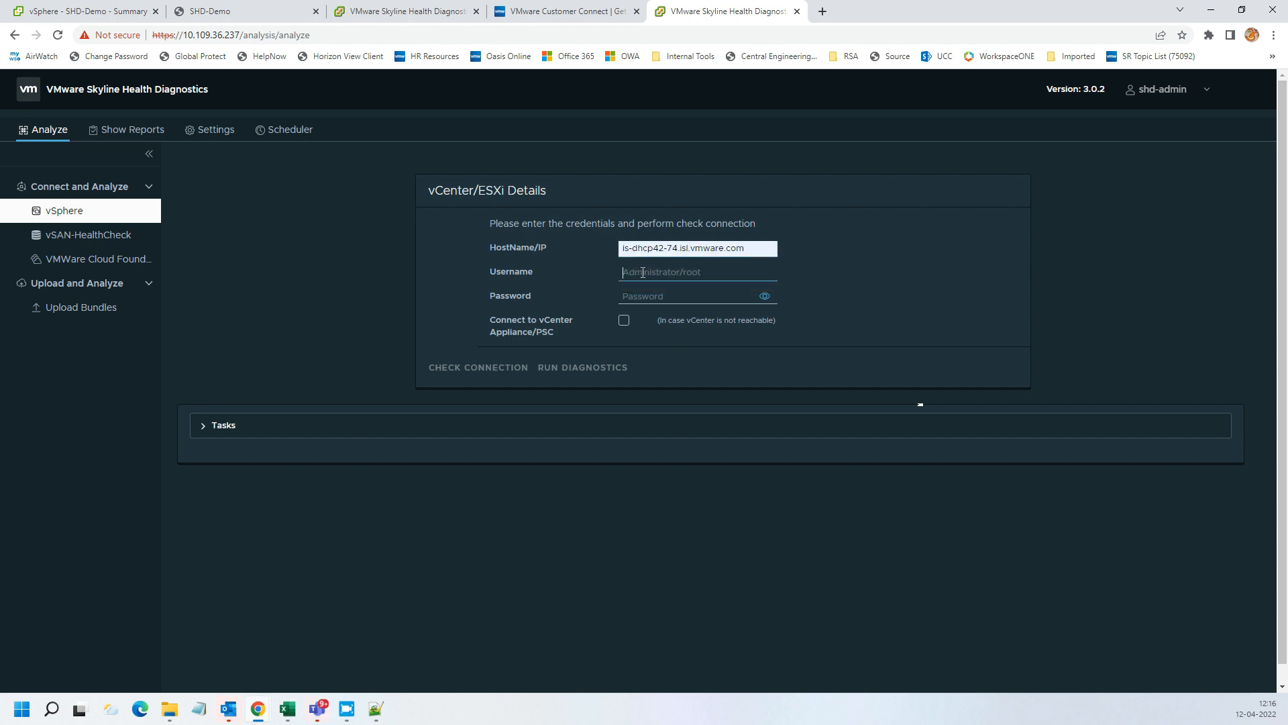
click(644, 323)
click(644, 294)
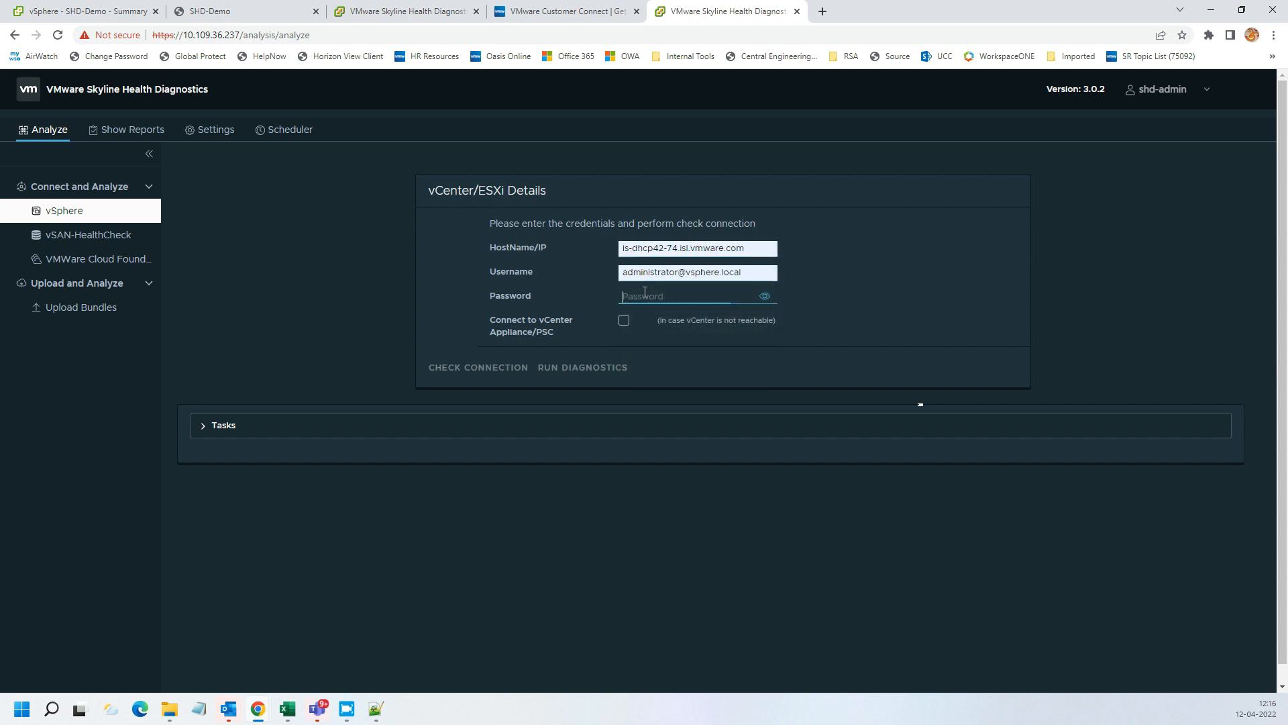
text(V)
click(451, 369)
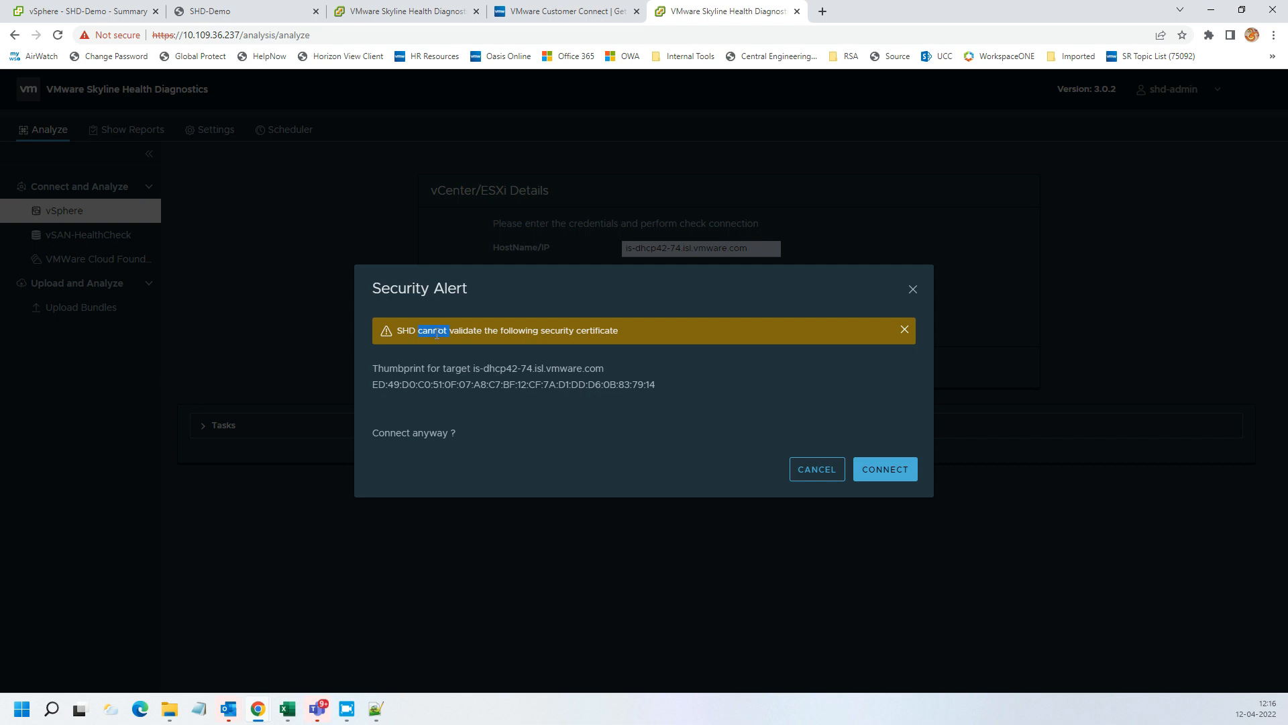
click(867, 469)
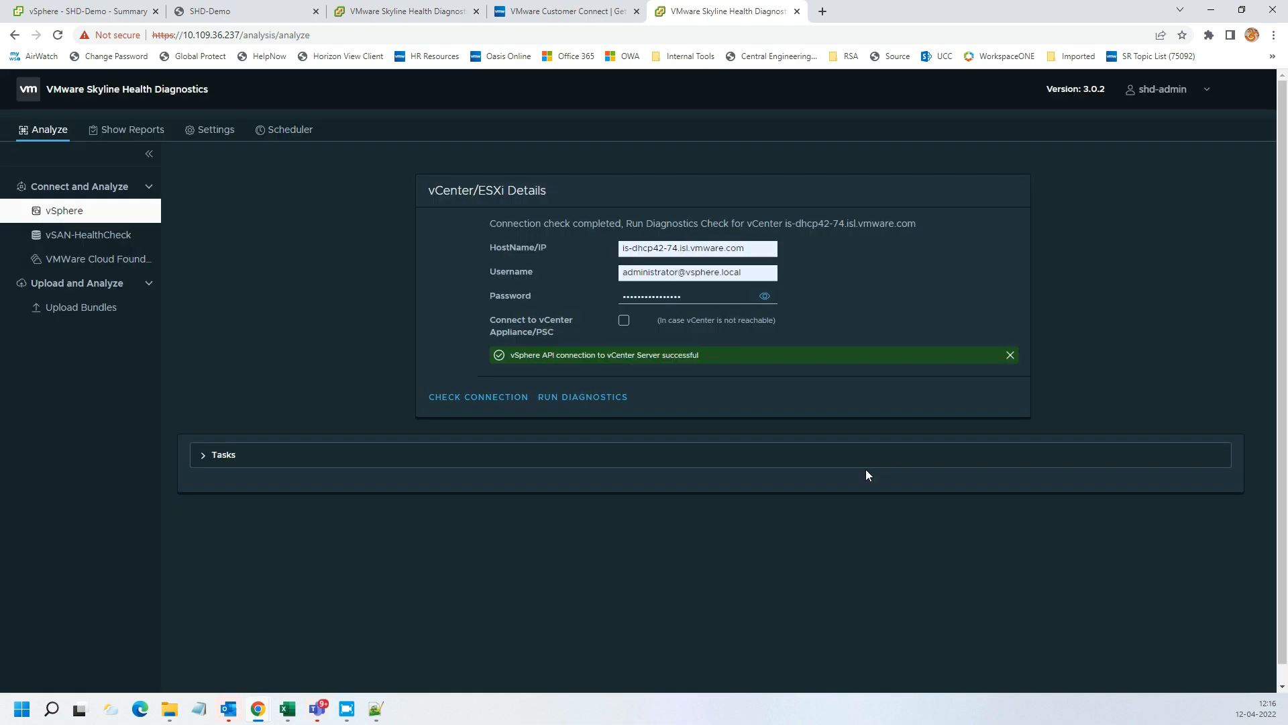
Start a diagnostics run, select hosts 10.109.10.144 and 10.109.10.145 with all plugins kept enabled, and validate the selection.
click(583, 398)
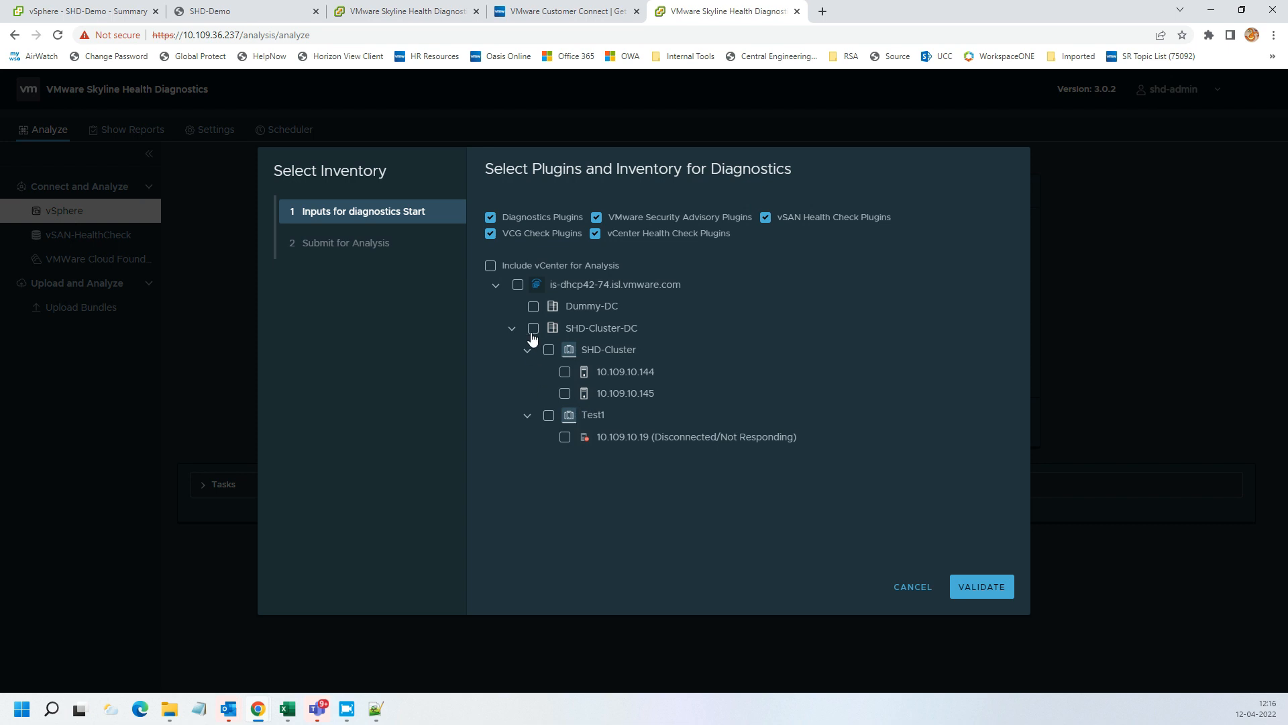
click(565, 373)
click(565, 393)
click(983, 591)
Tag the analysis as Report2, keep the log analyze limit at 0 days, and submit it.
click(628, 235)
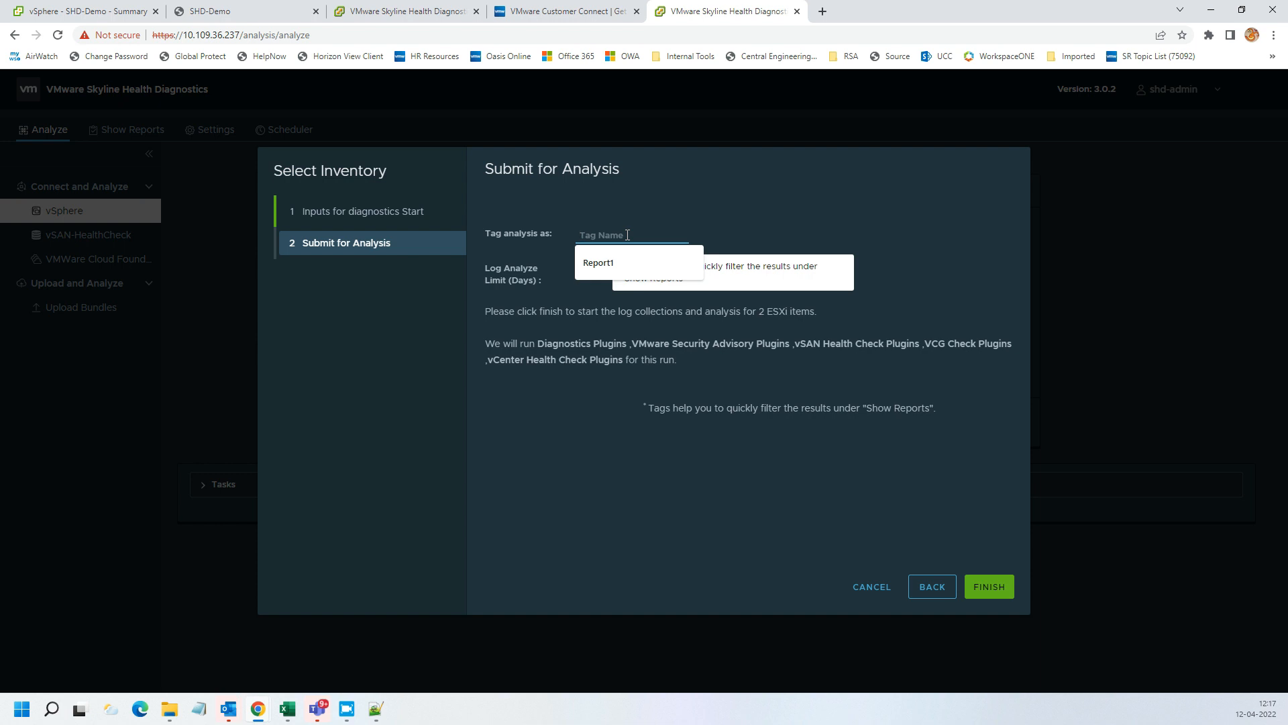
key(Down)
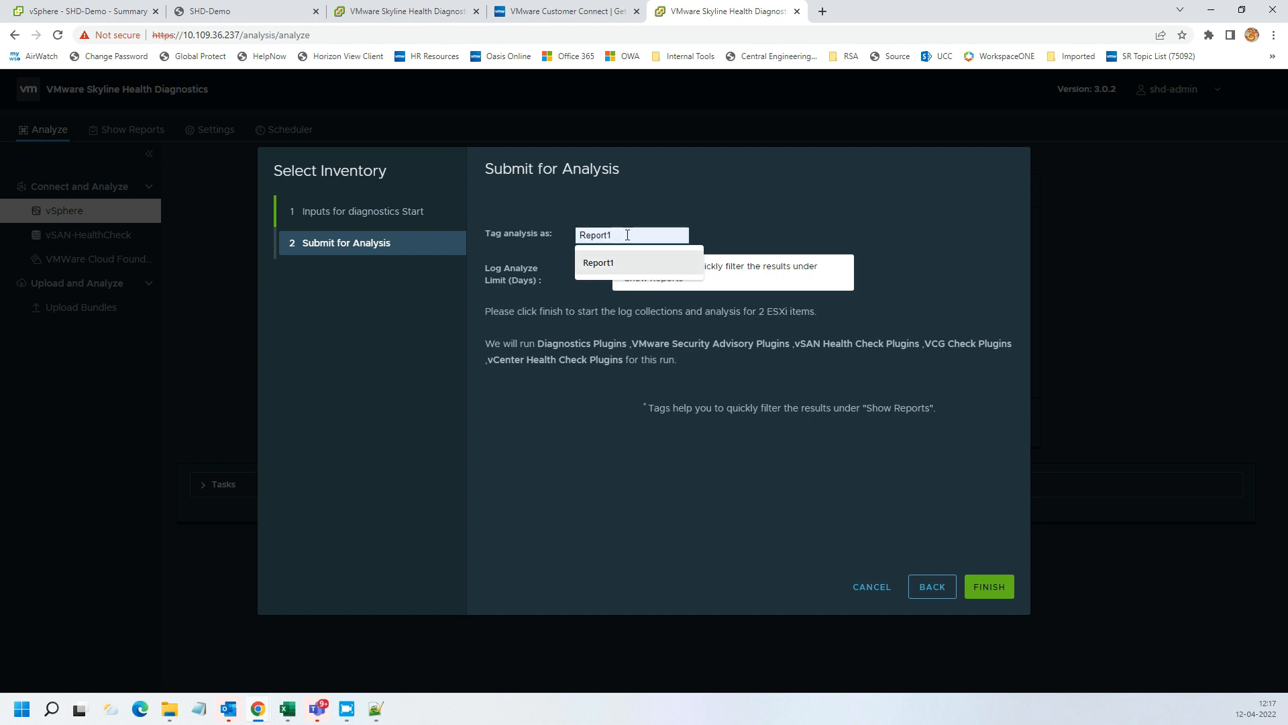
text(Report2)
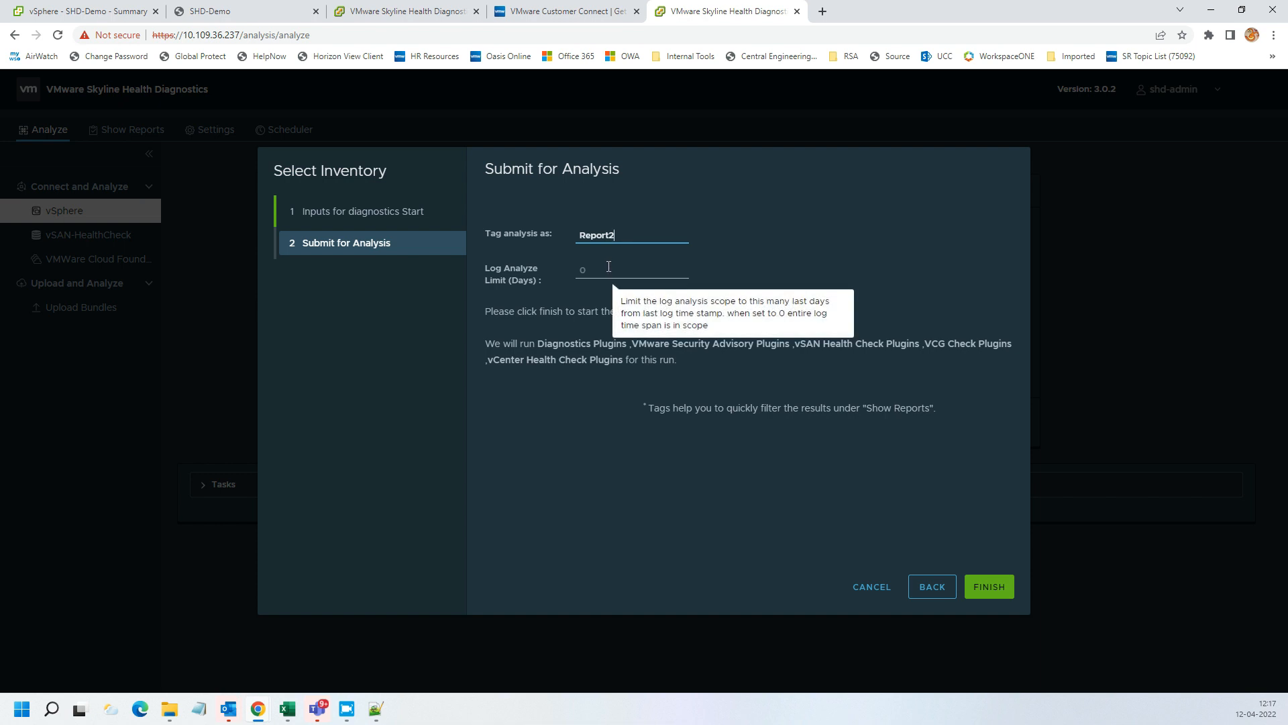
click(777, 530)
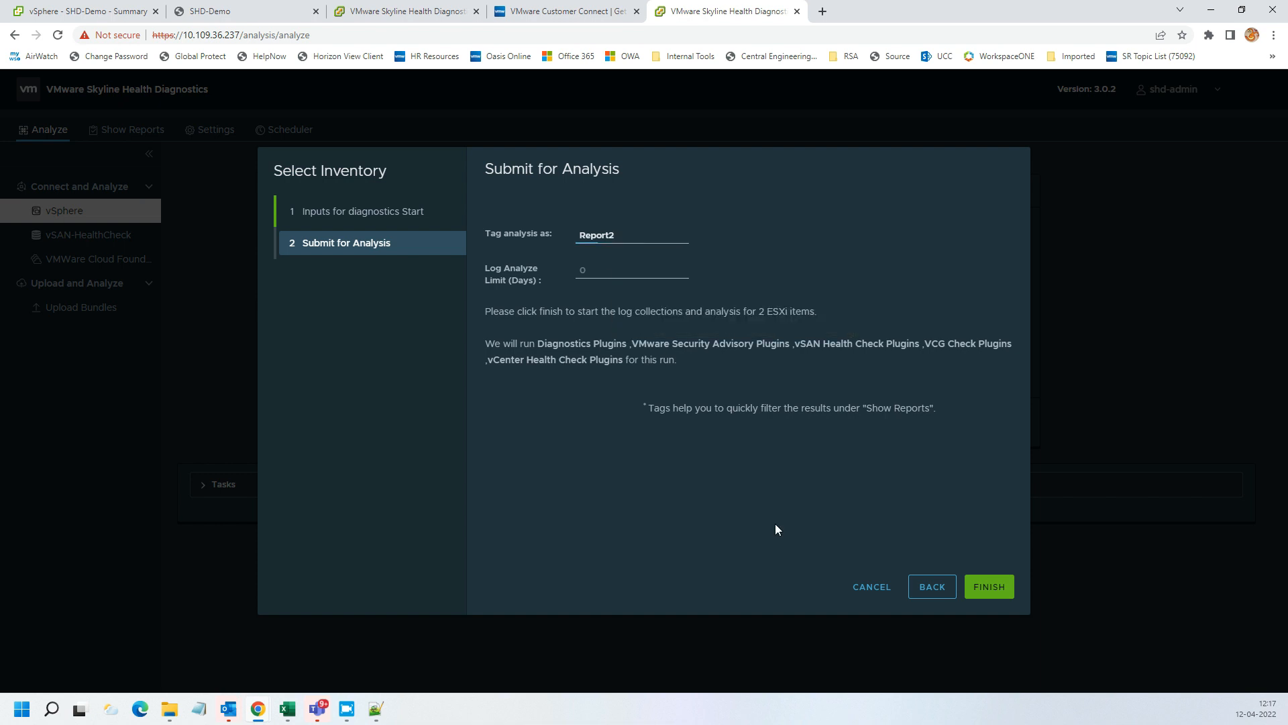
click(989, 587)
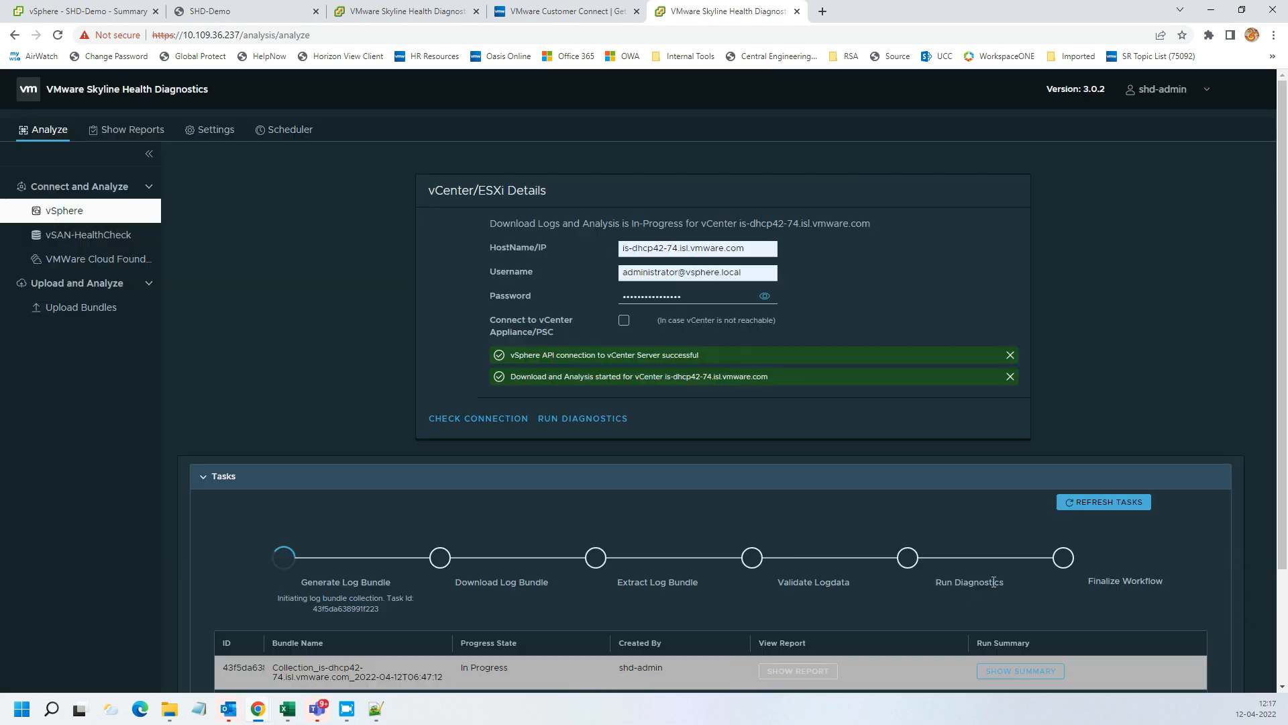
Review the stages of the running analysis task, from generating the log bundle through running the diagnostics.
triple_click(318, 585)
triple_click(491, 583)
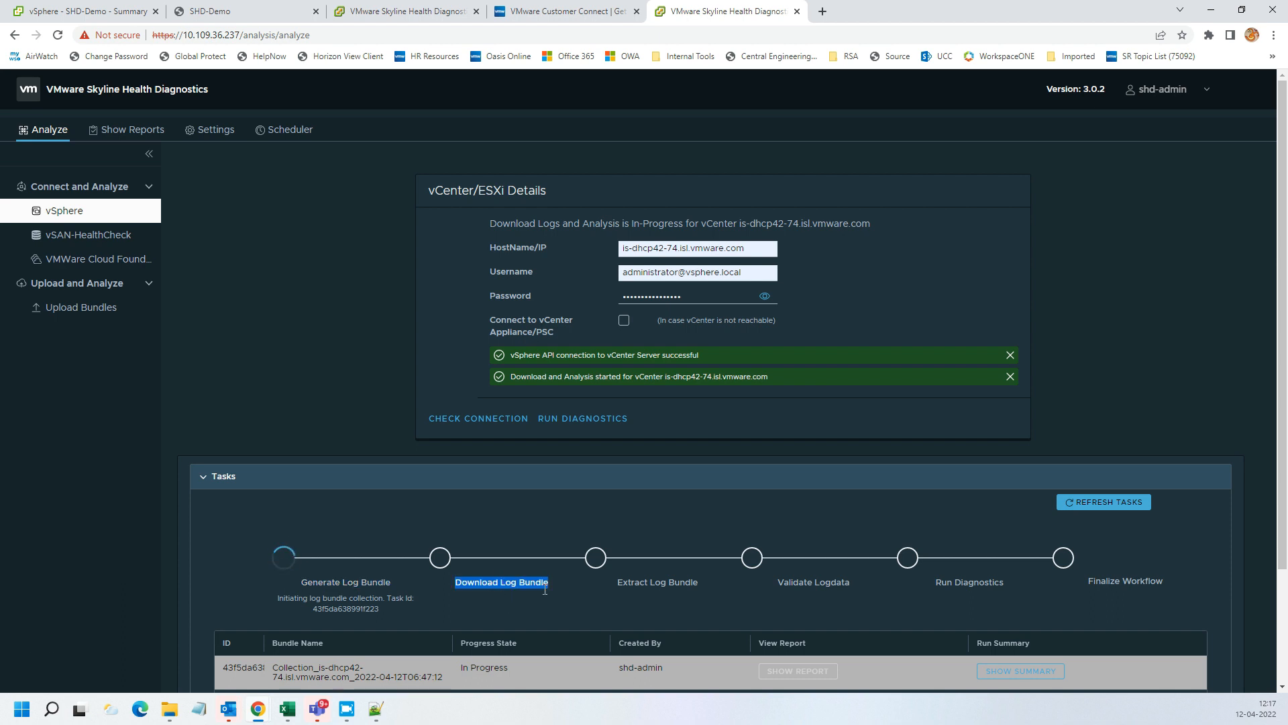
triple_click(658, 584)
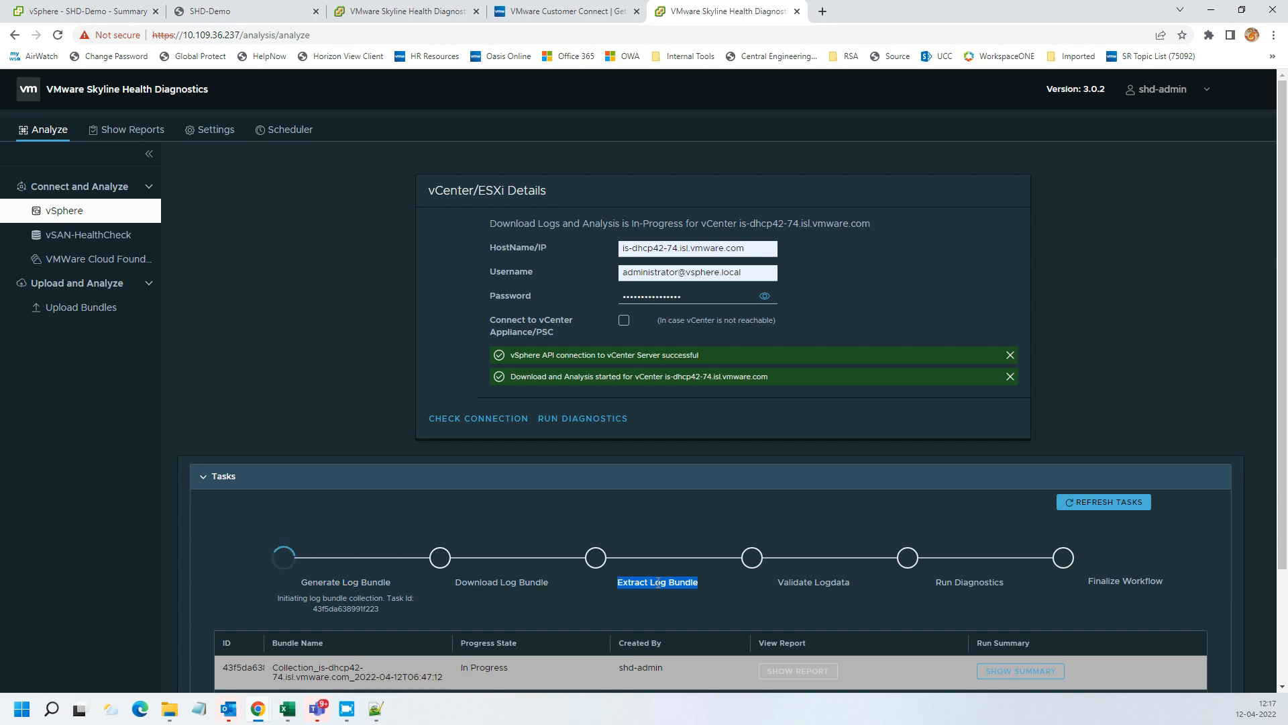
triple_click(812, 583)
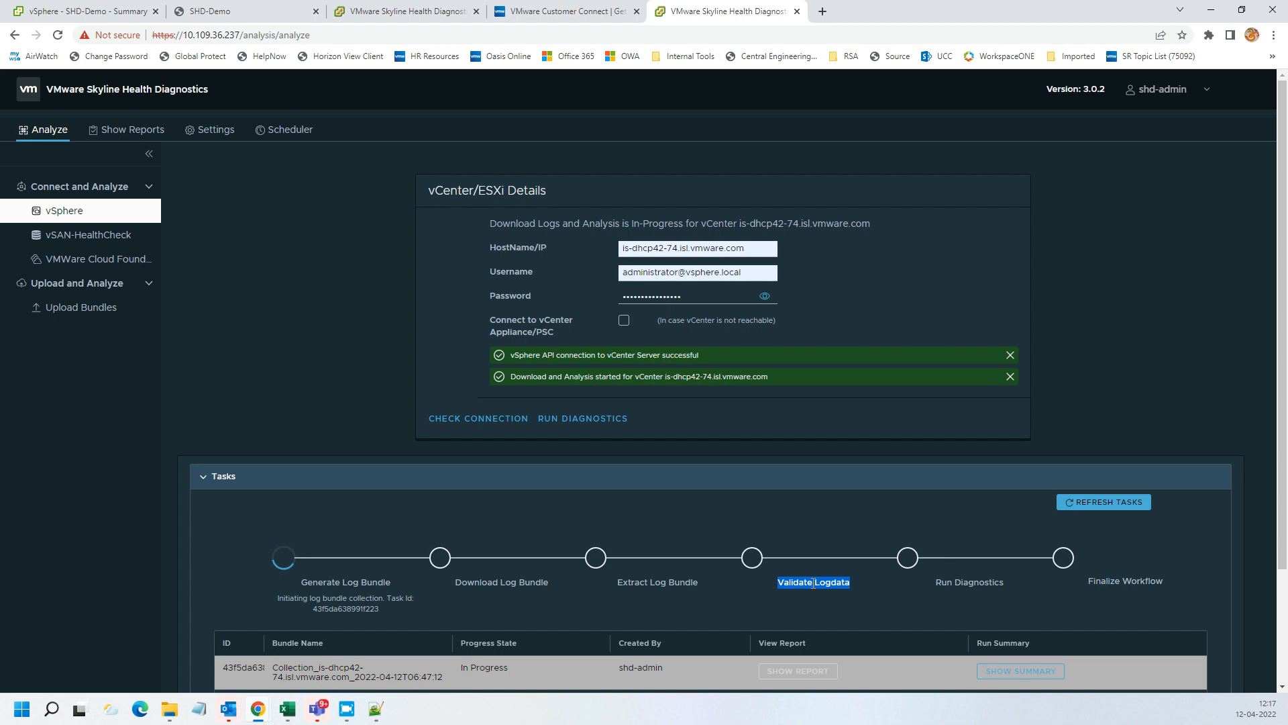
triple_click(964, 583)
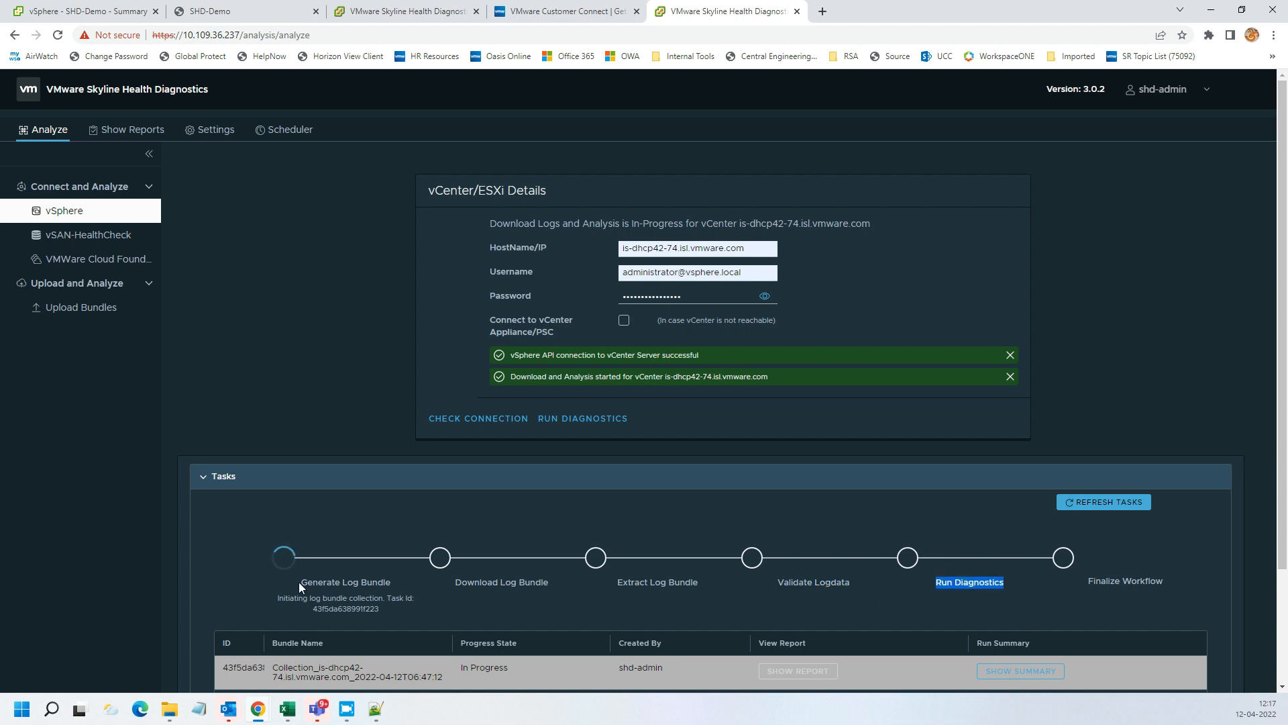
drag(299, 582, 396, 582)
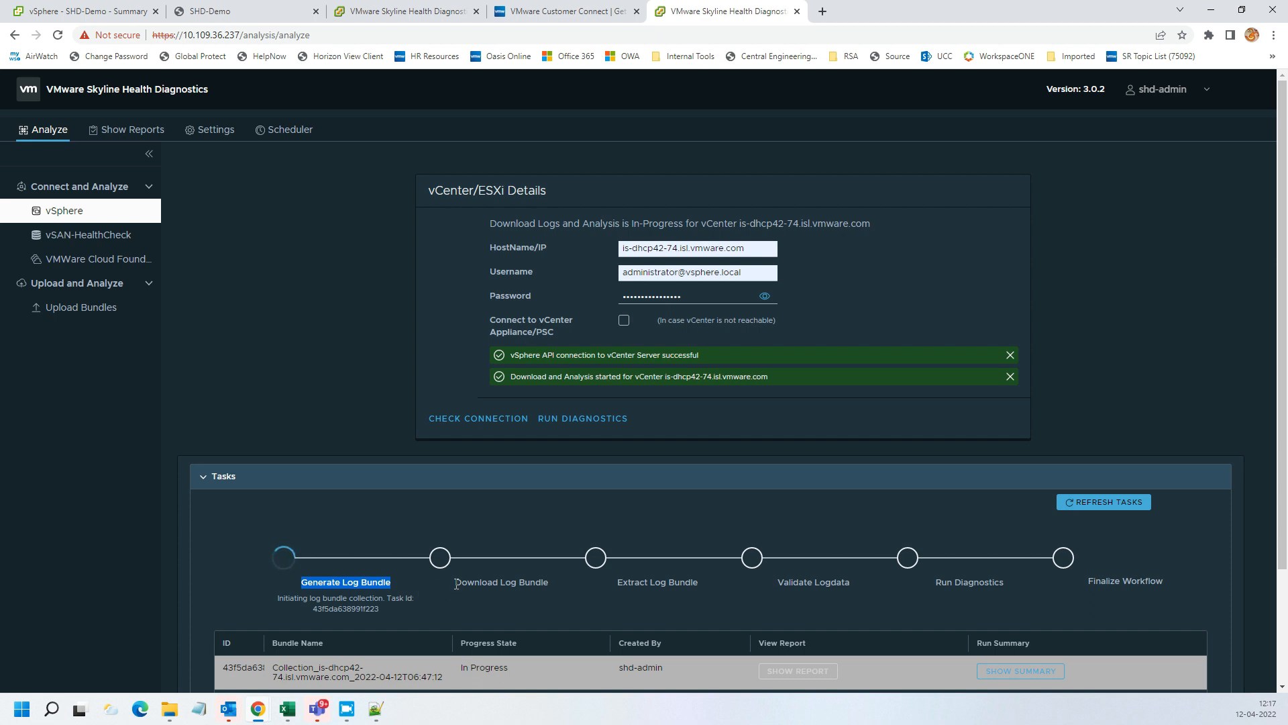
drag(455, 583, 549, 584)
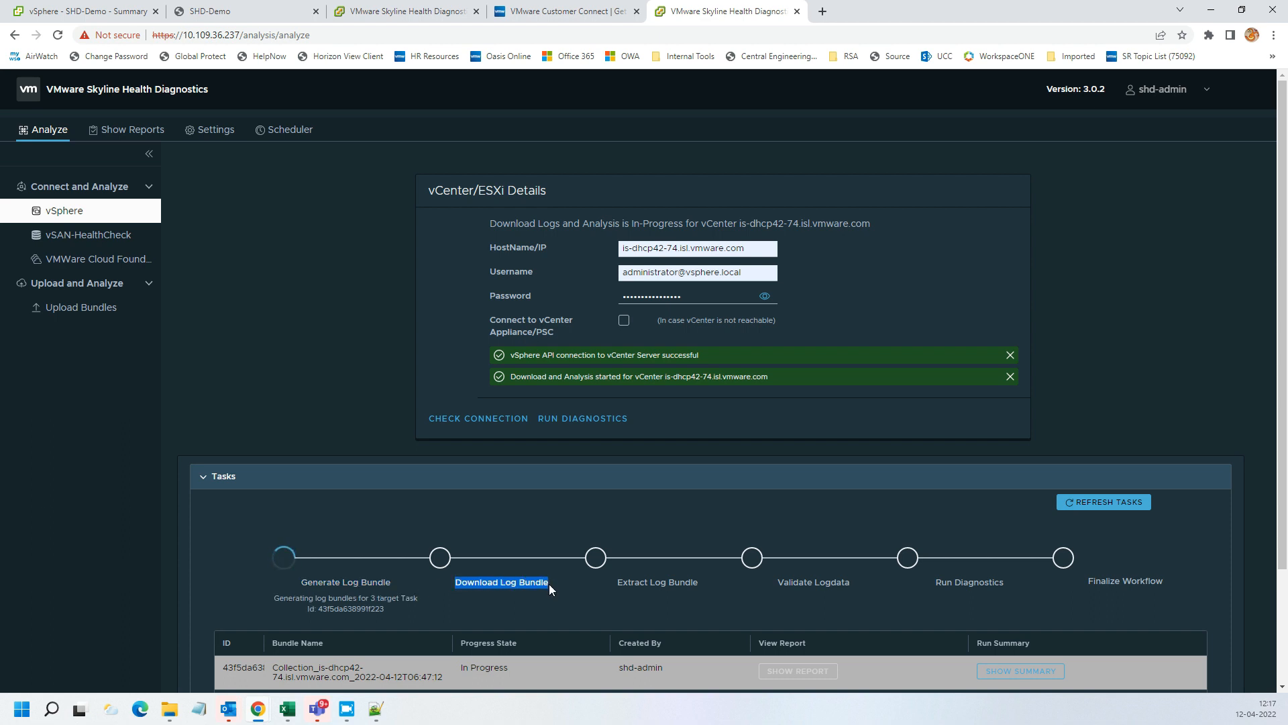
drag(617, 582, 703, 589)
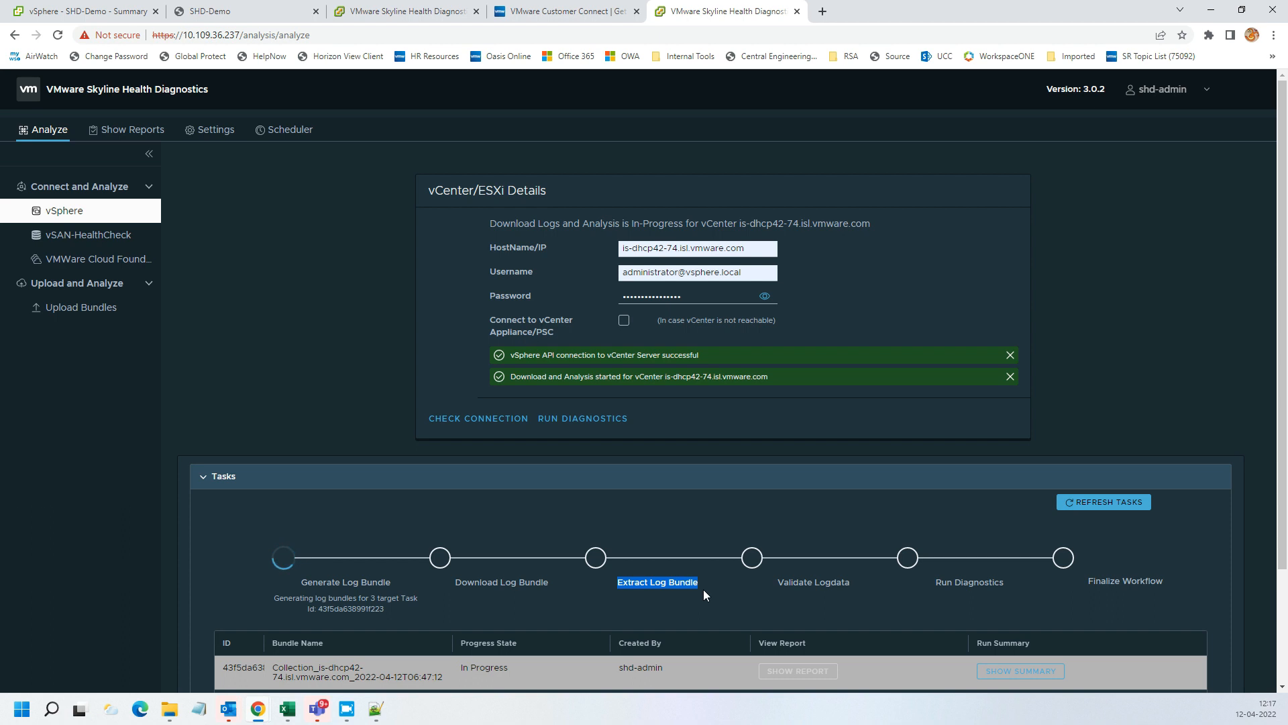
triple_click(961, 588)
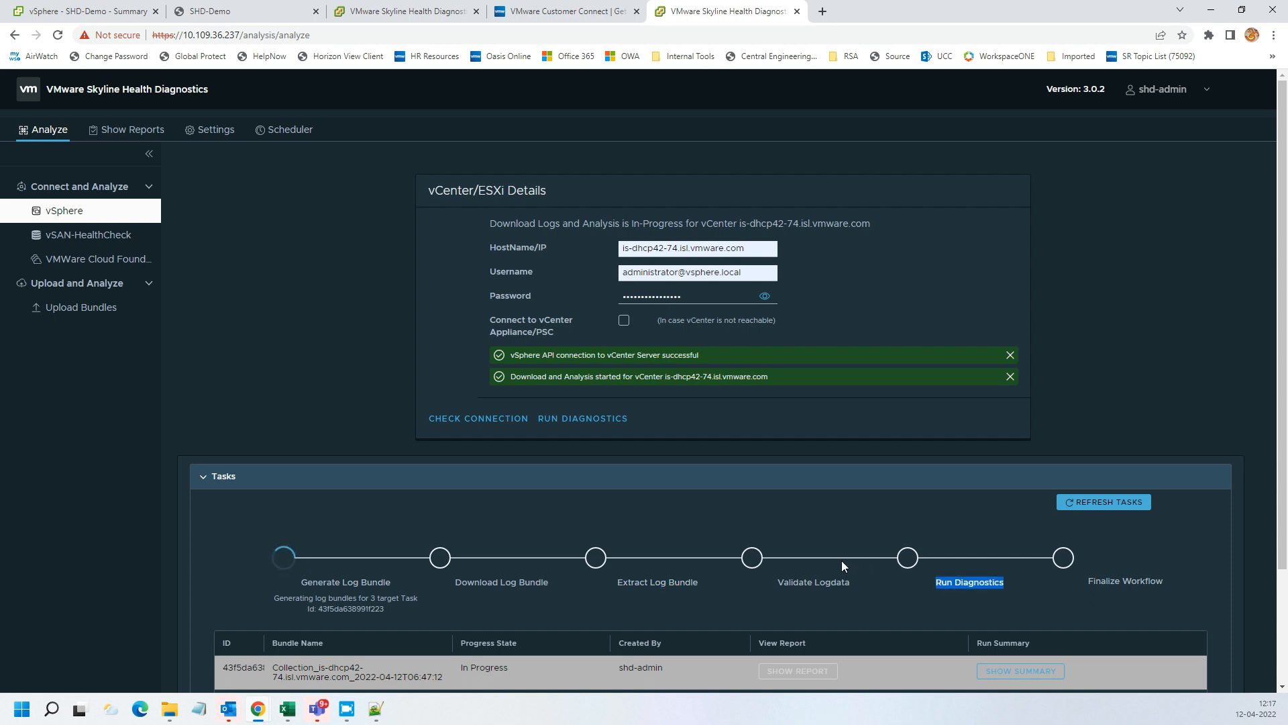
Look over the connection details required for the vSAN health check and for VMware Cloud Foundation.
click(88, 235)
click(646, 247)
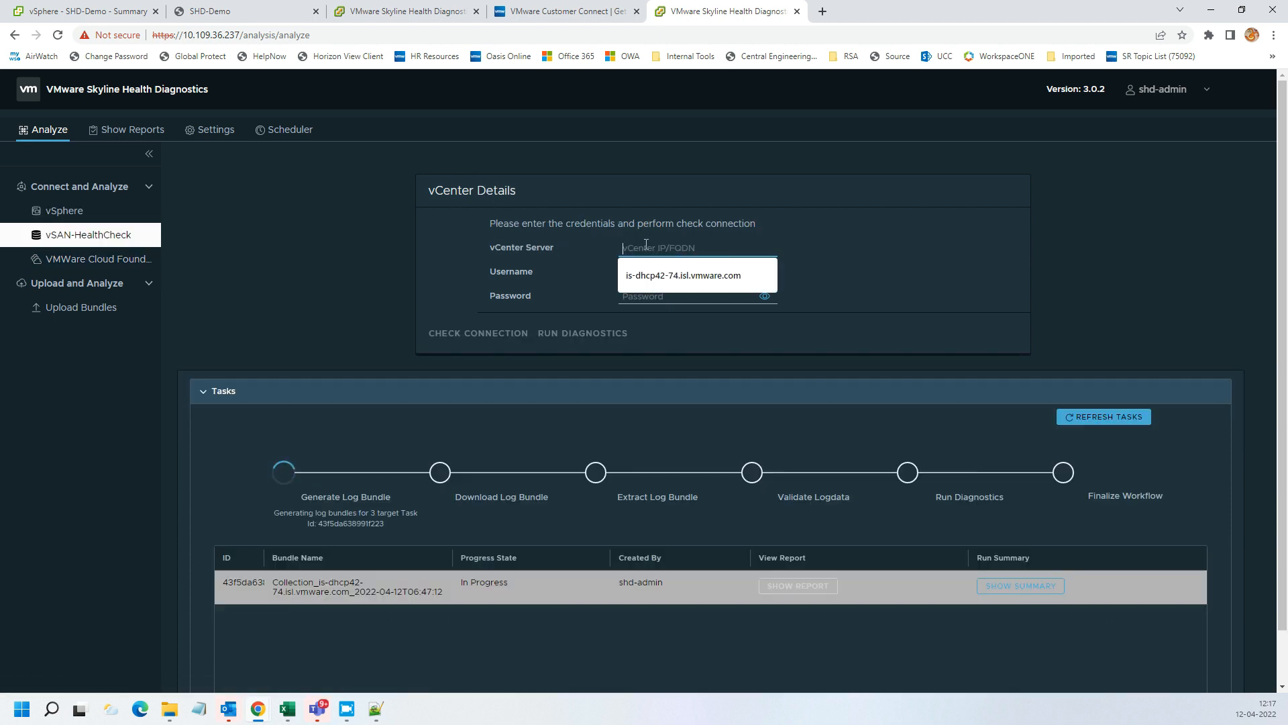
click(943, 252)
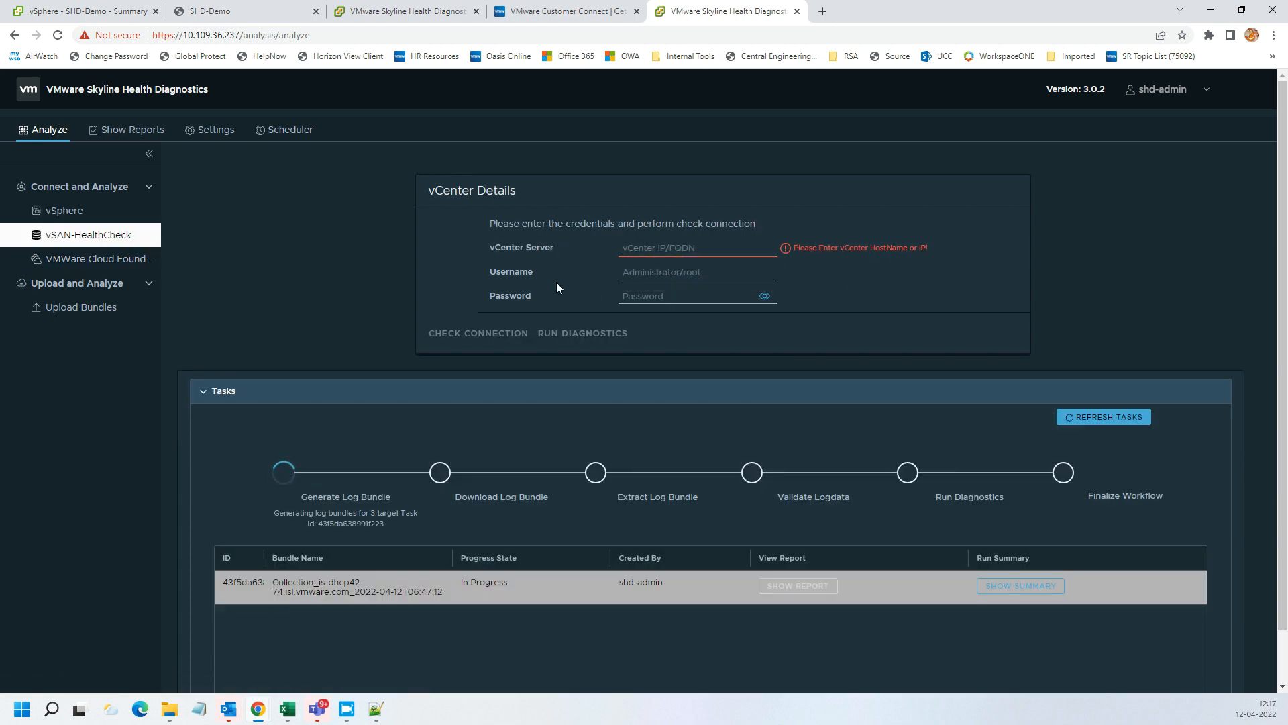
click(91, 259)
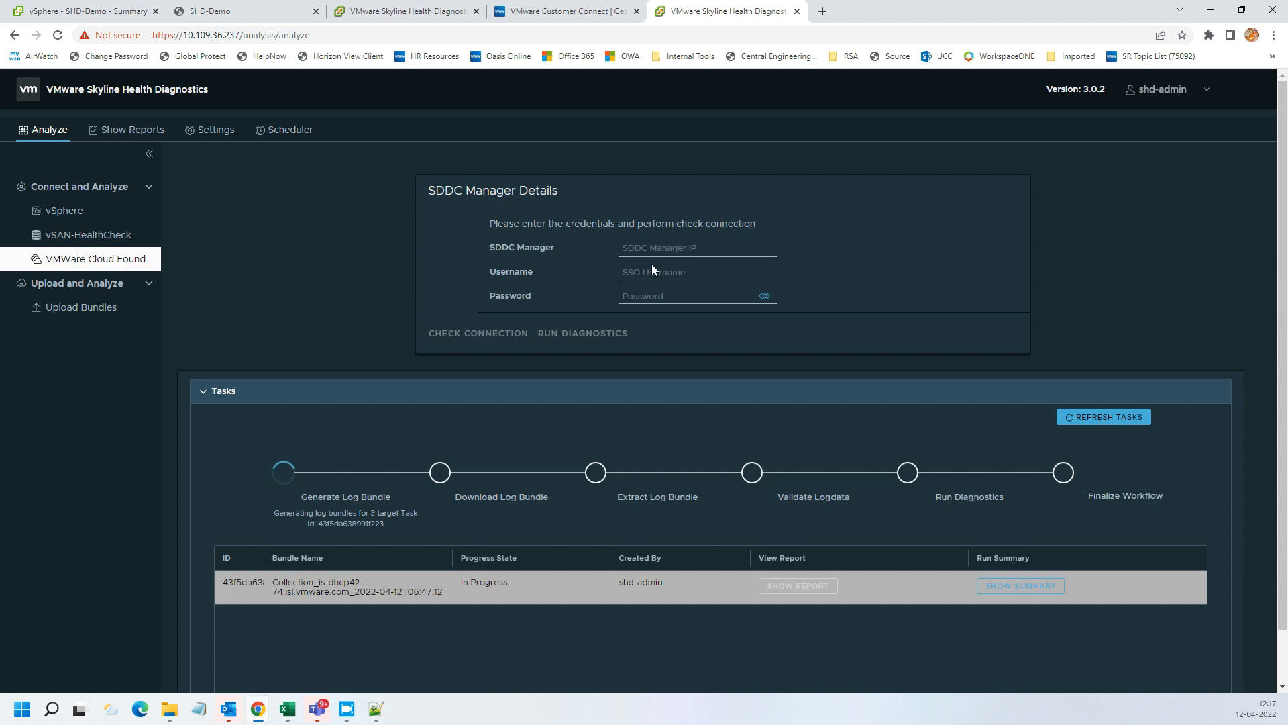
Try preparing a log bundle upload tagged Report2, browsing for the bundle file and cancelling the file selection.
click(90, 307)
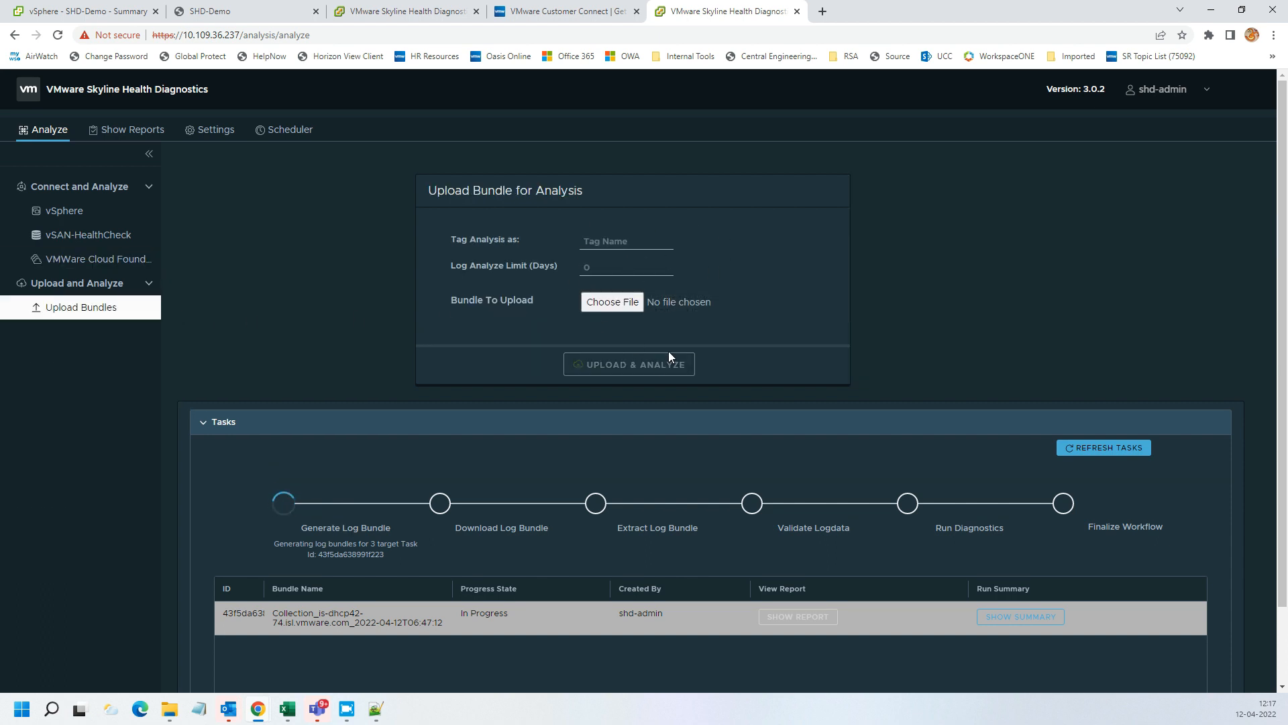
click(606, 240)
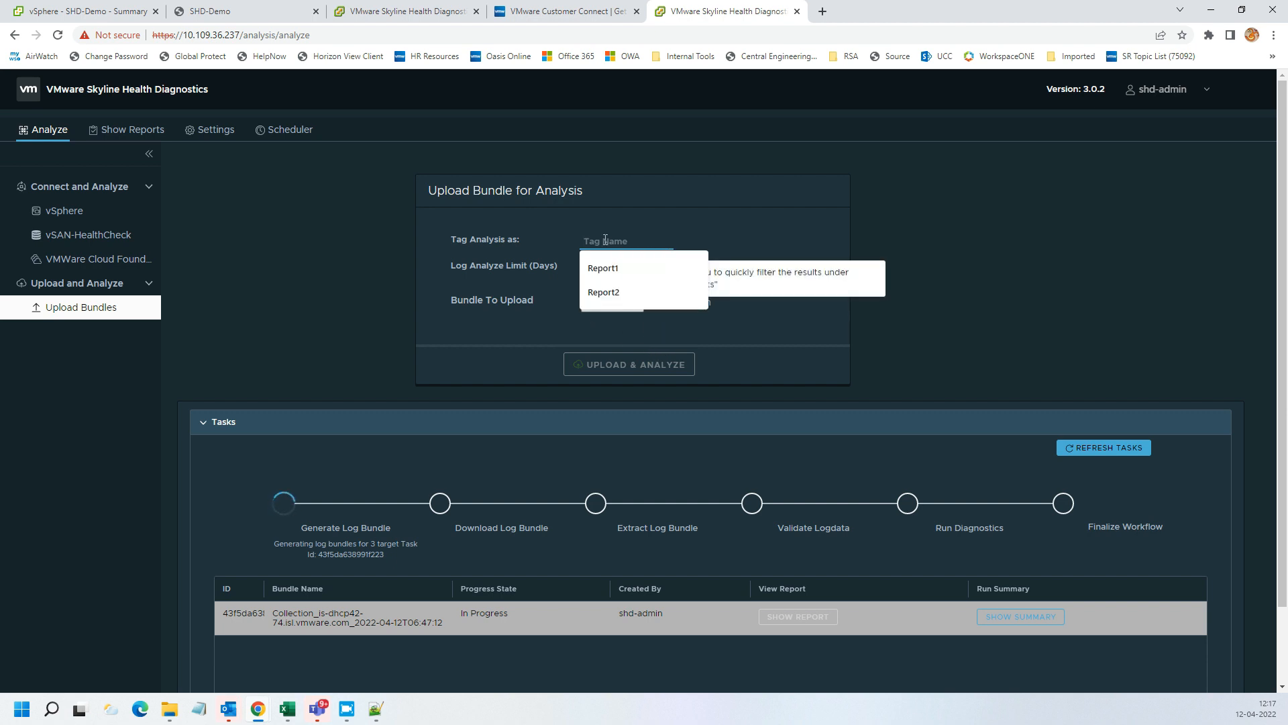
click(603, 292)
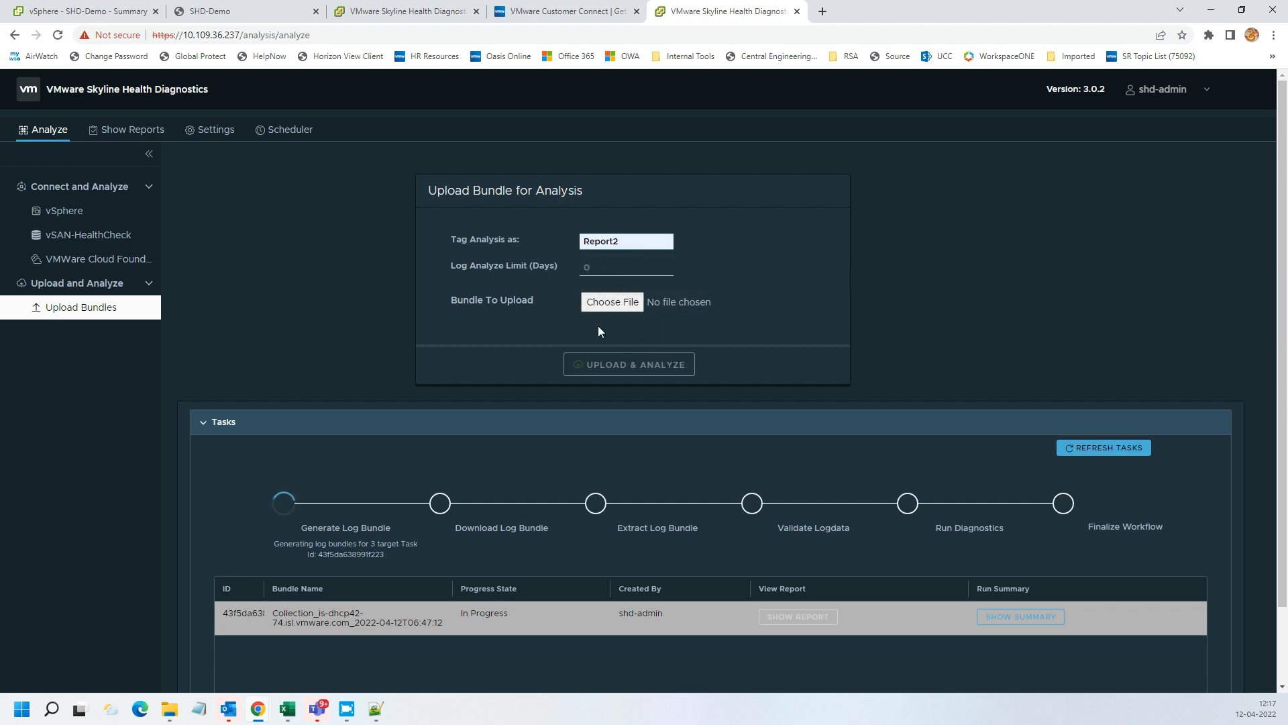
click(607, 303)
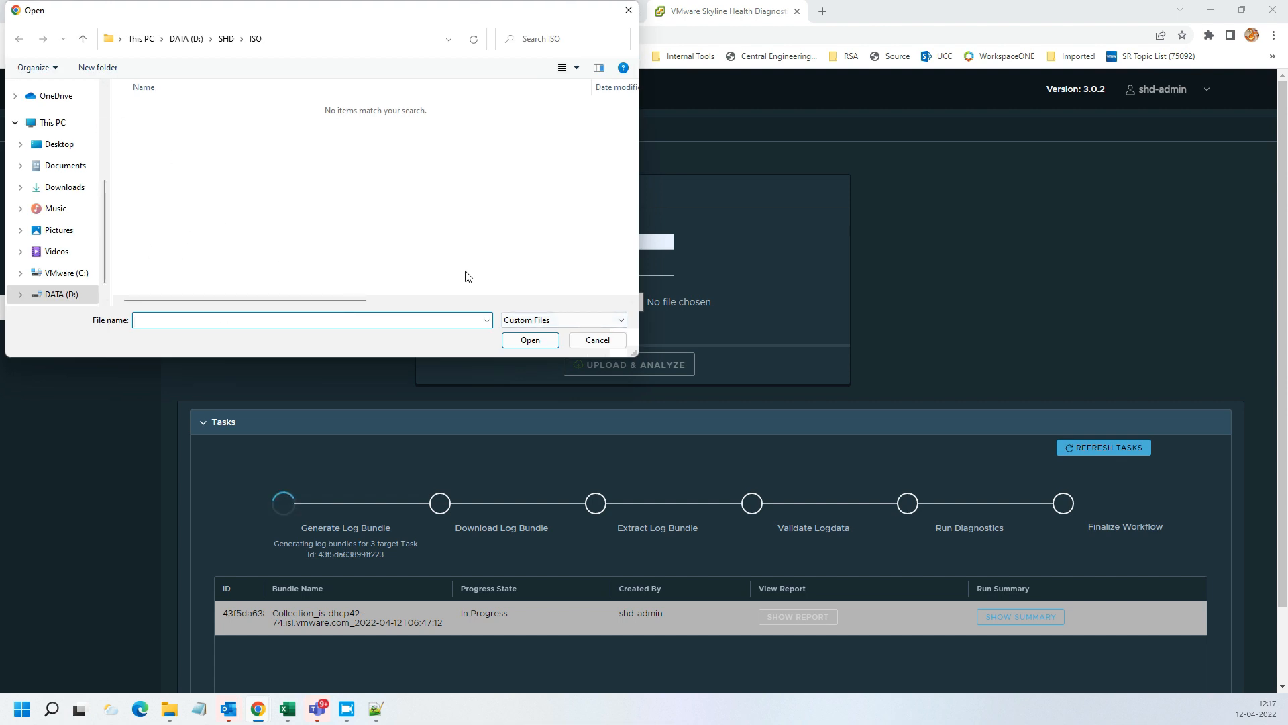
click(597, 340)
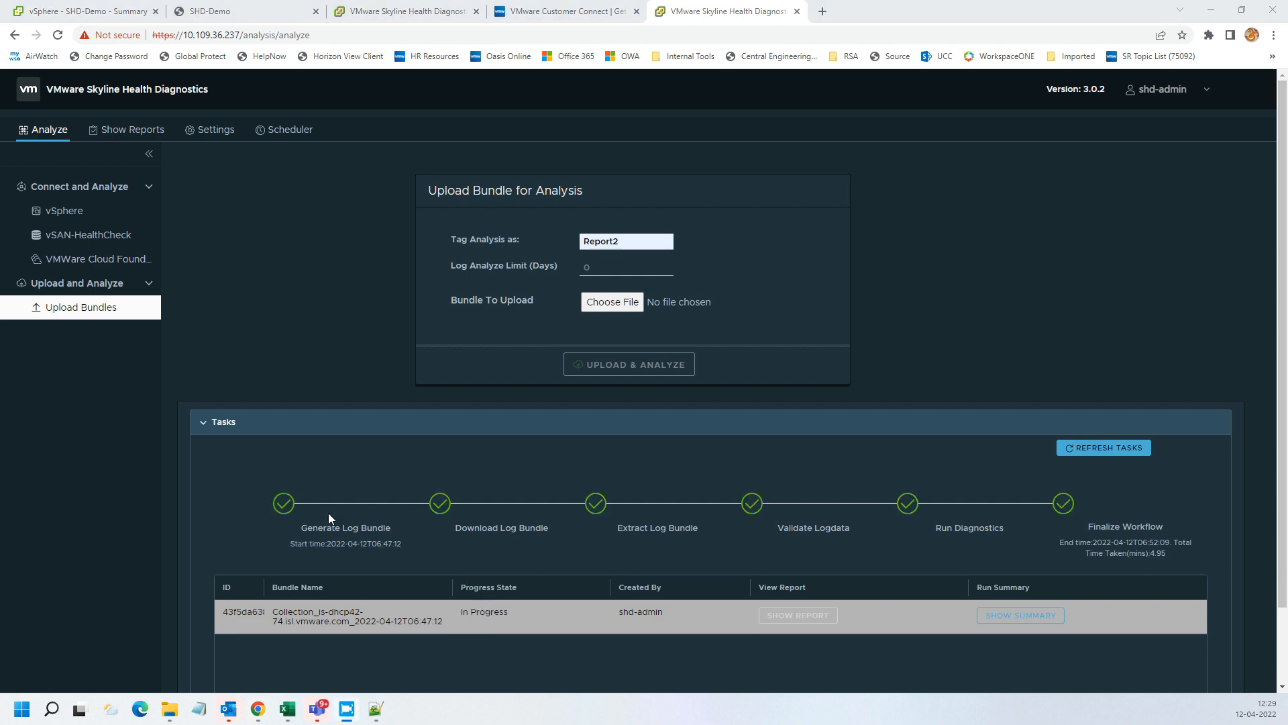
Go to the reports list, select the bundle tagged Report2 and view its diagnostics report.
triple_click(317, 528)
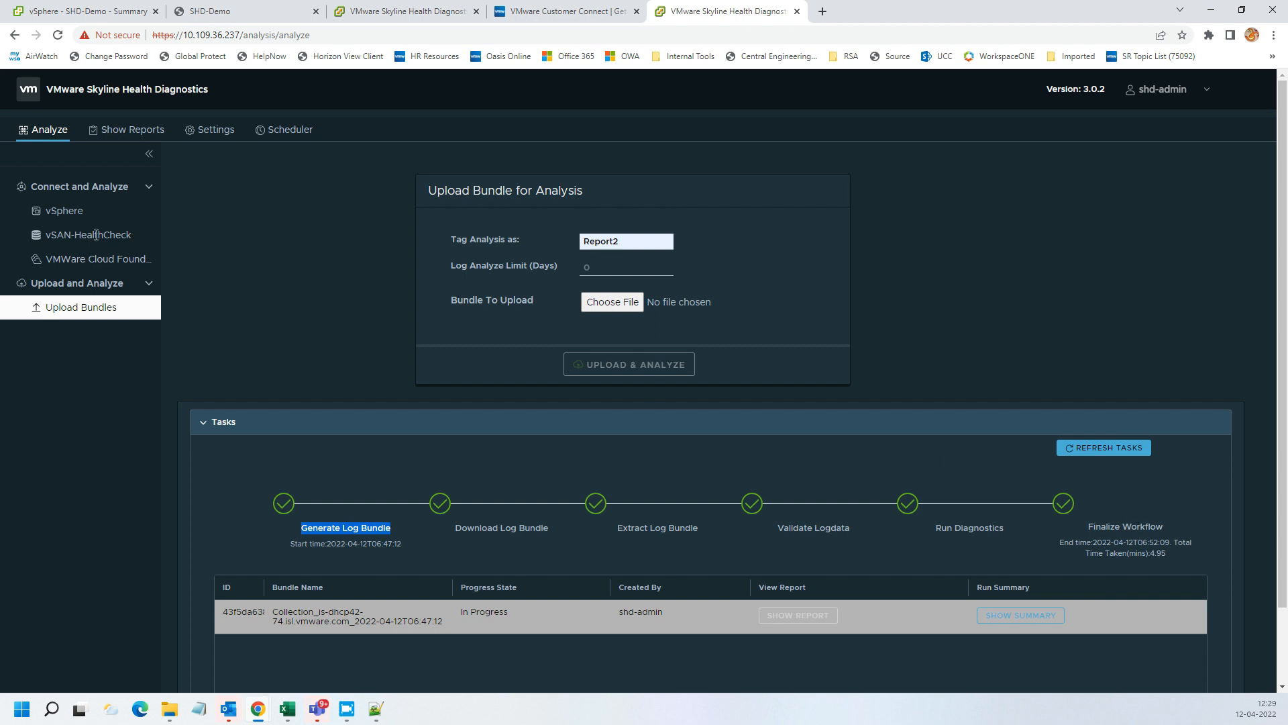
click(128, 131)
click(59, 238)
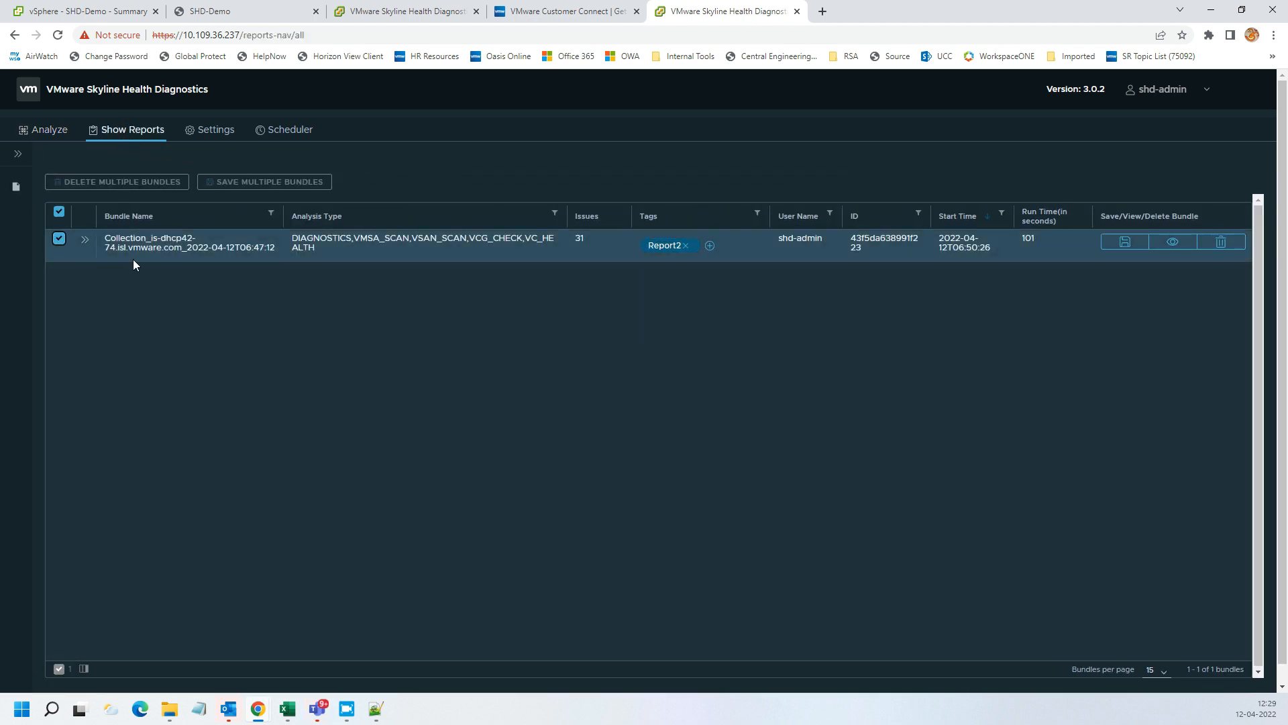
click(1172, 241)
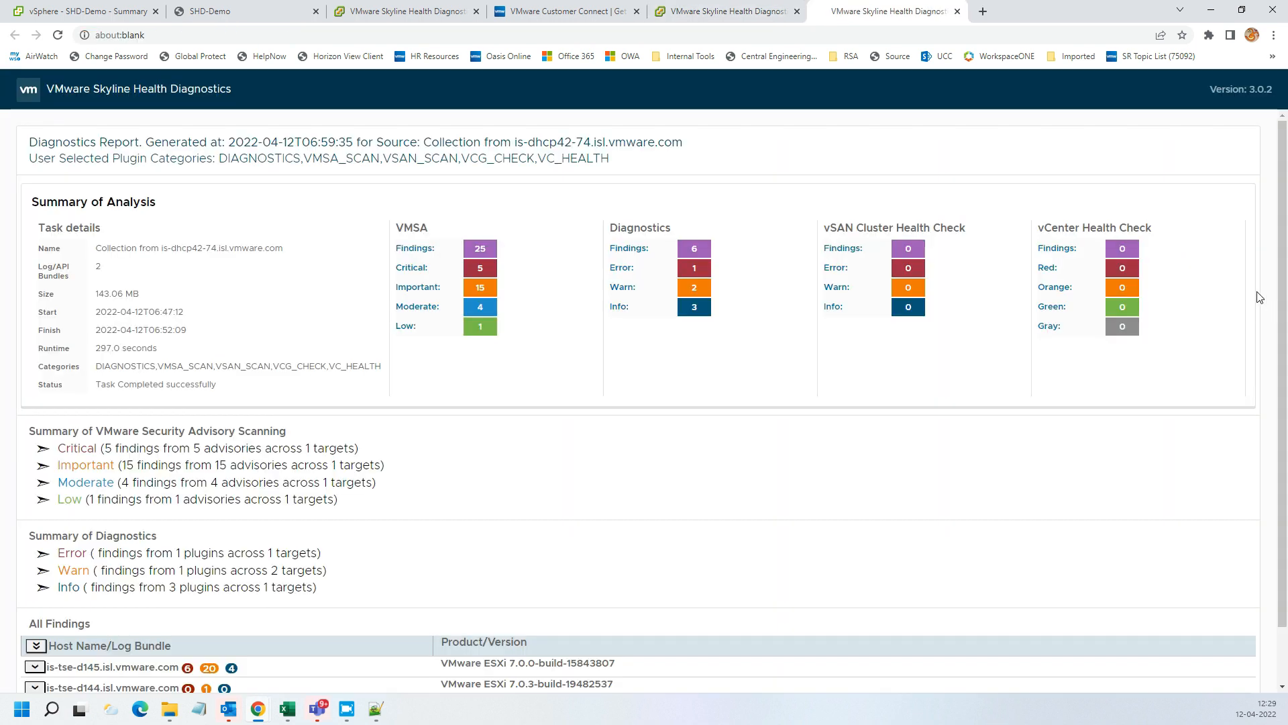
Expand the findings for all hosts and examine their VCG/vSAN HCL validation summaries and analysis results.
scroll(526, 346, down, 1)
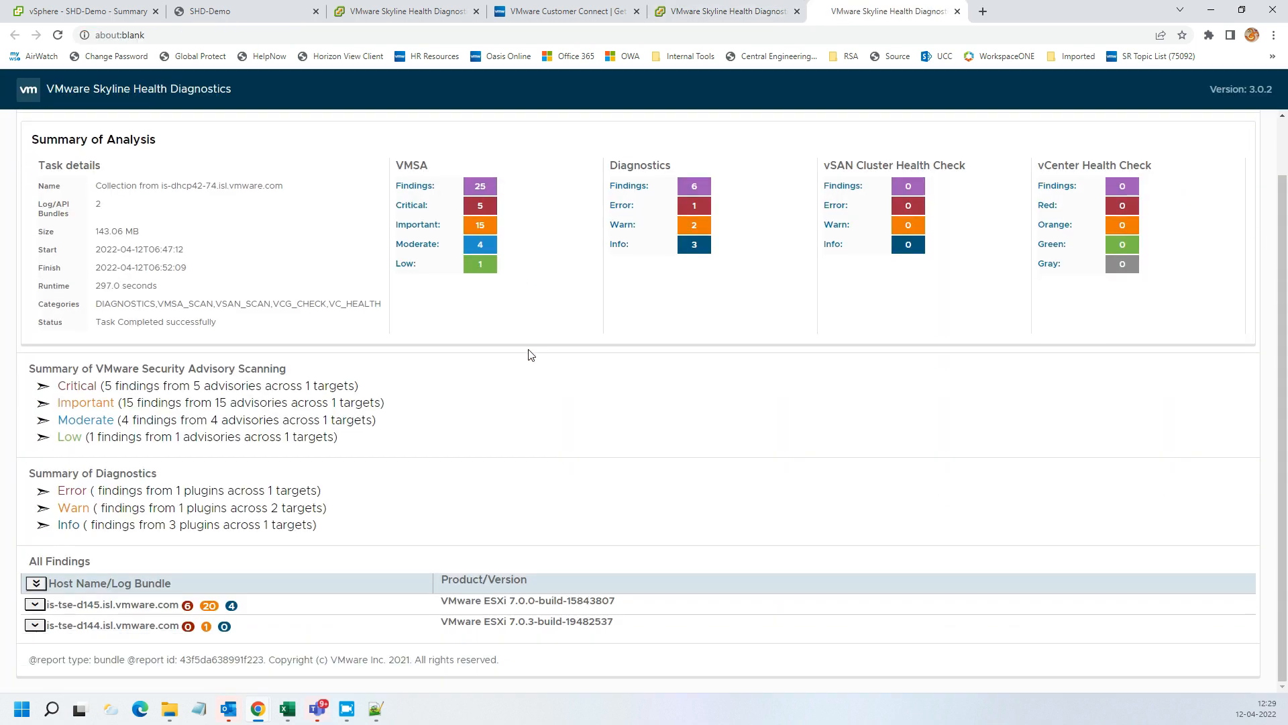
click(36, 583)
scroll(390, 522, down, 15)
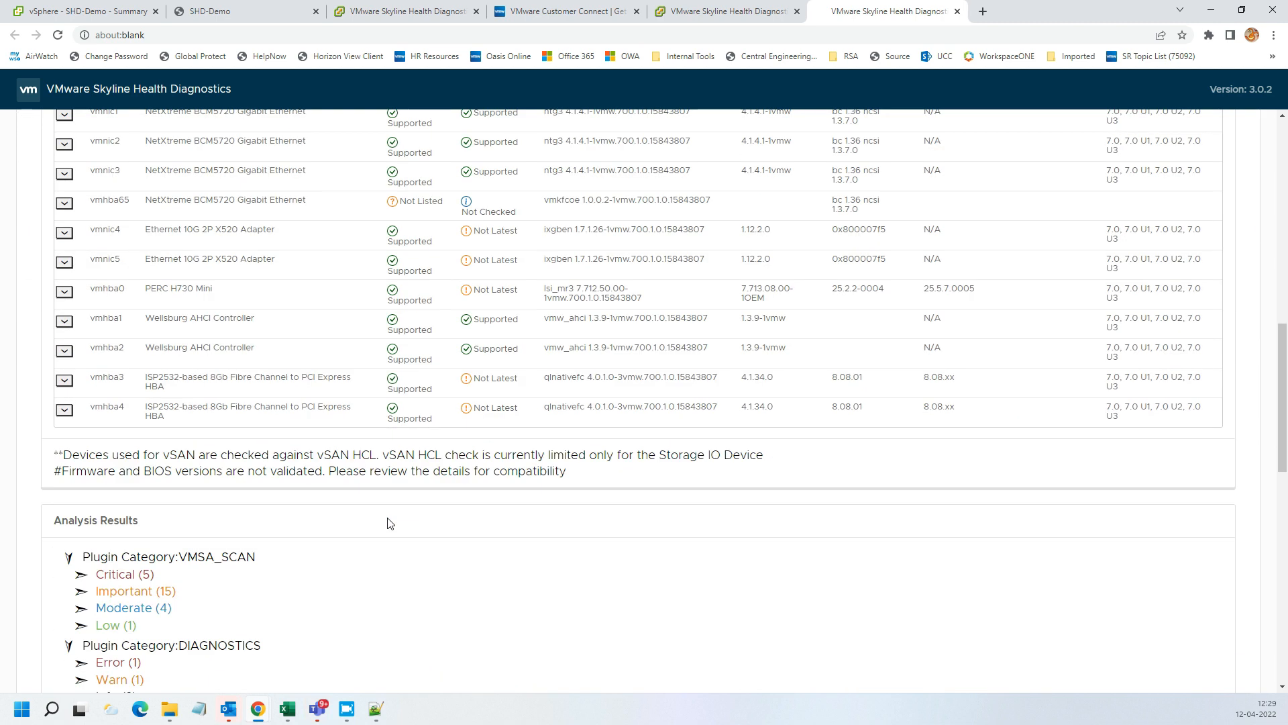
scroll(390, 523, down, 5)
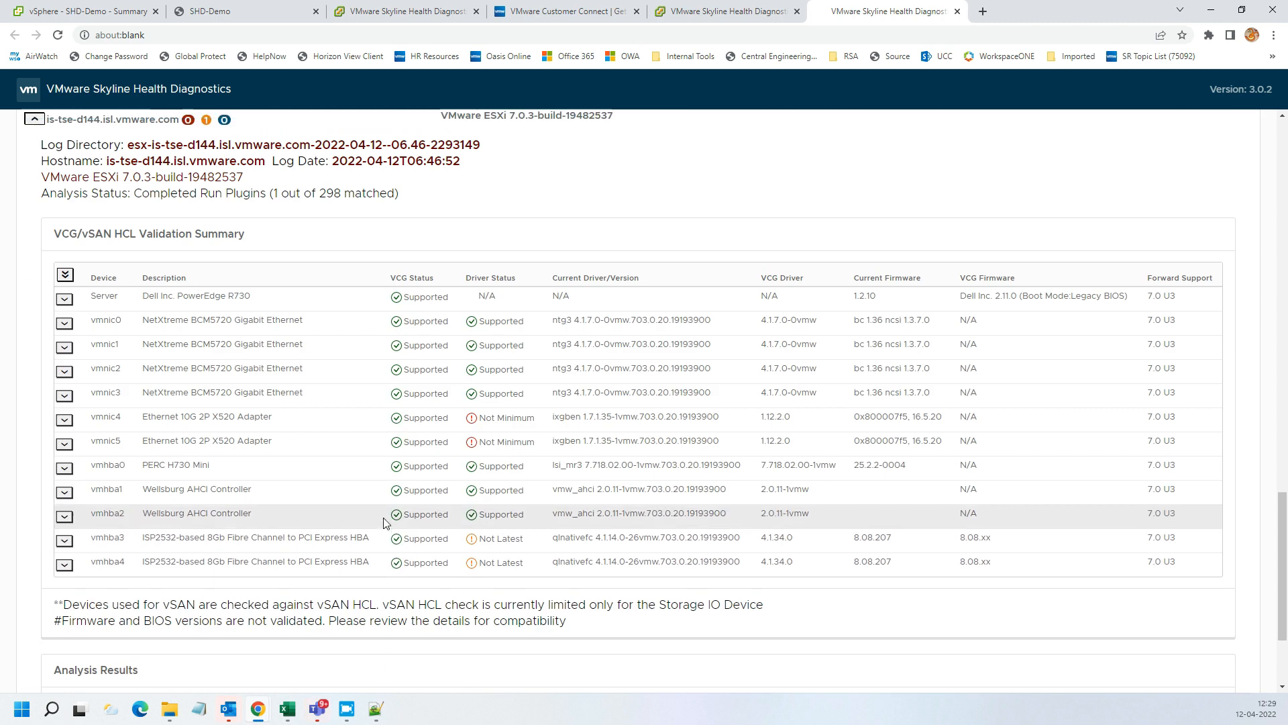
scroll(387, 523, up, 5)
scroll(386, 523, up, 1)
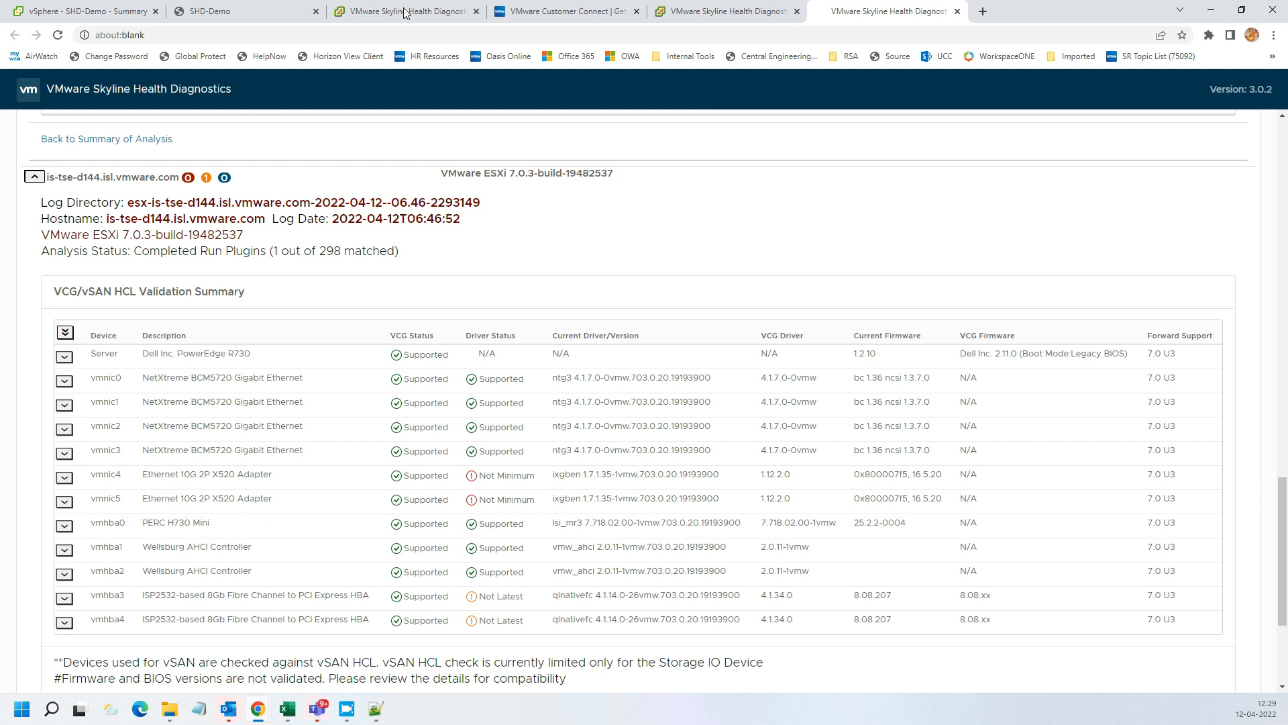
scroll(285, 254, up, 2)
scroll(322, 296, down, 4)
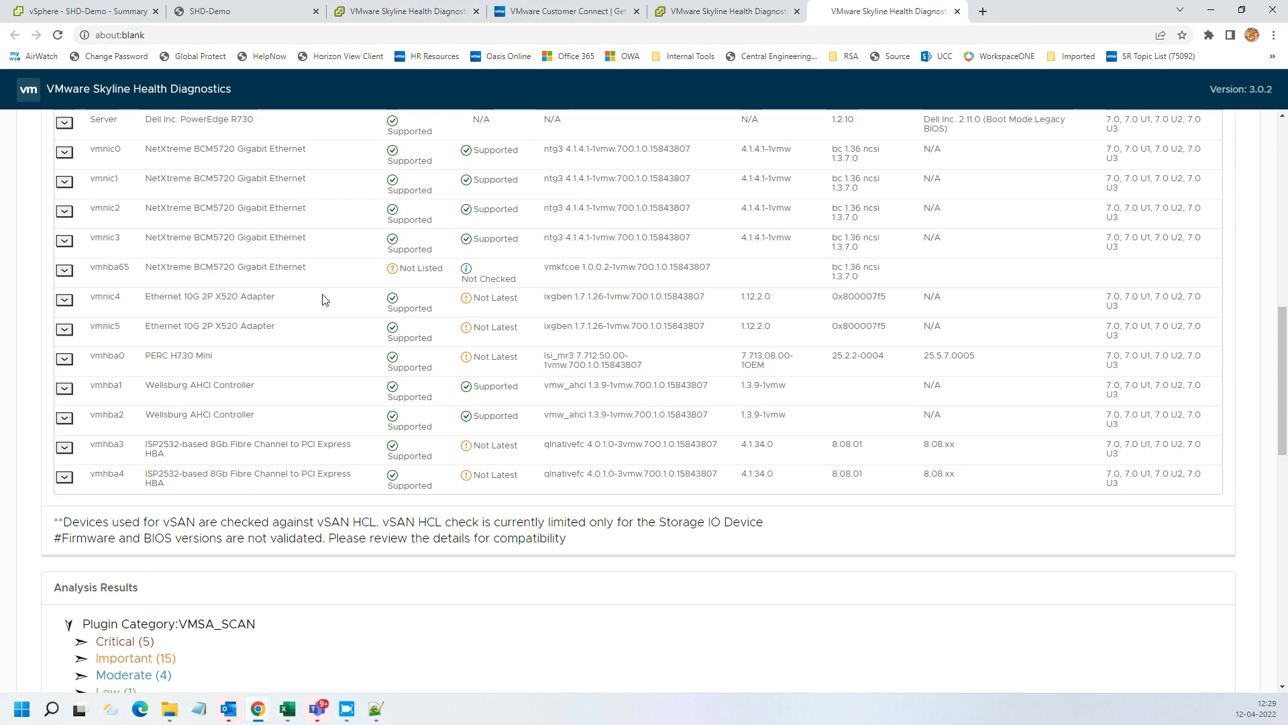
Save the Report2 bundle's report as HTML from the reports list, with all report categories included.
click(695, 14)
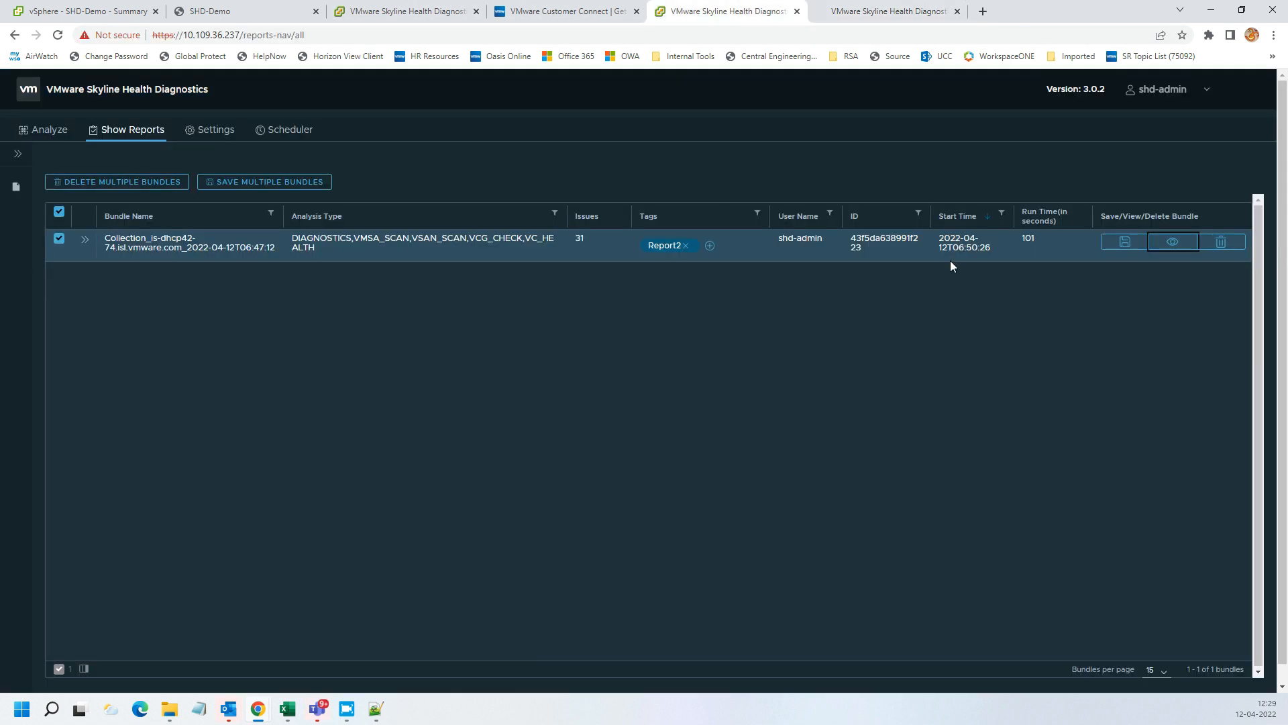
click(1125, 242)
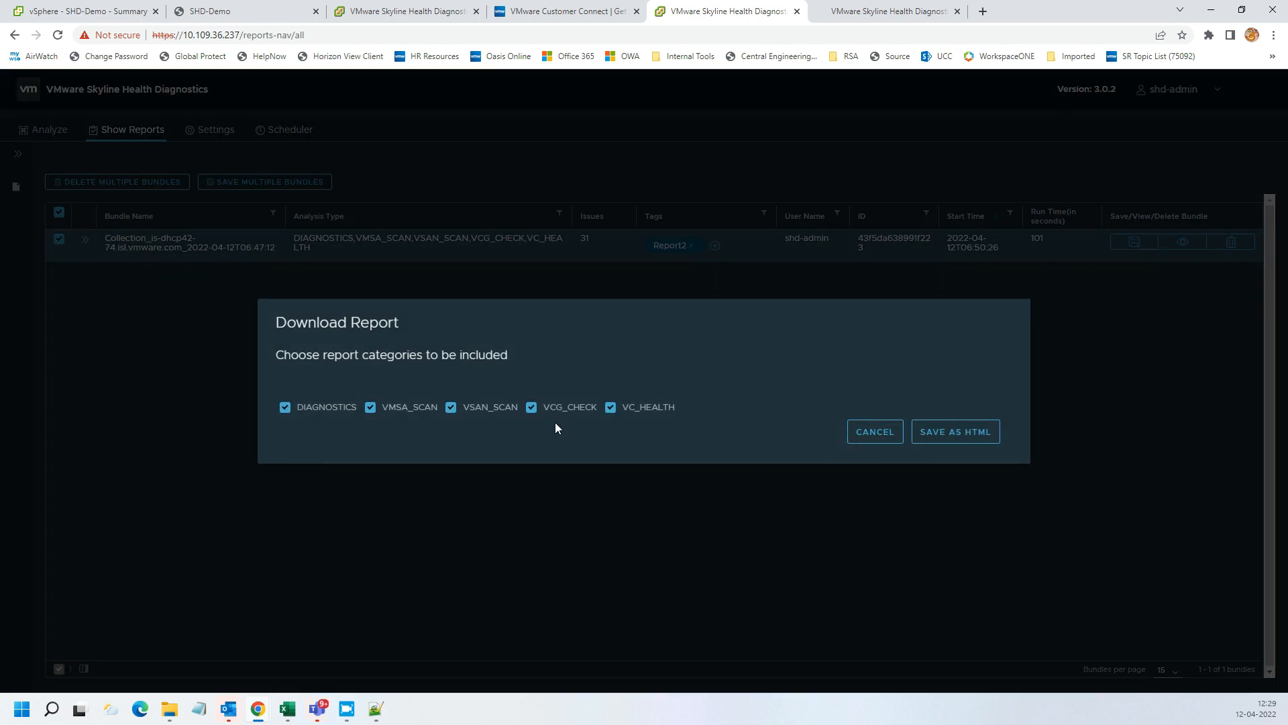
click(946, 438)
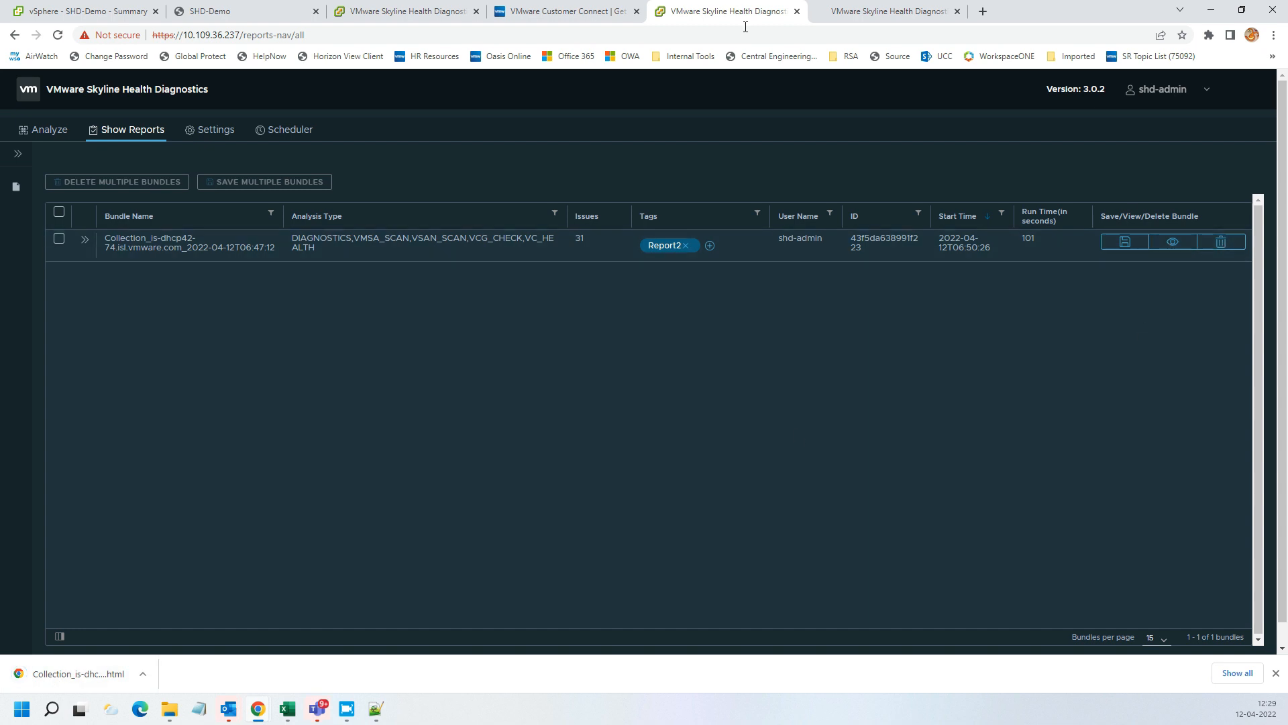
Return to the opened diagnostics report and examine it from the Summary of Analysis down to the second host's findings.
click(886, 11)
scroll(671, 322, up, 15)
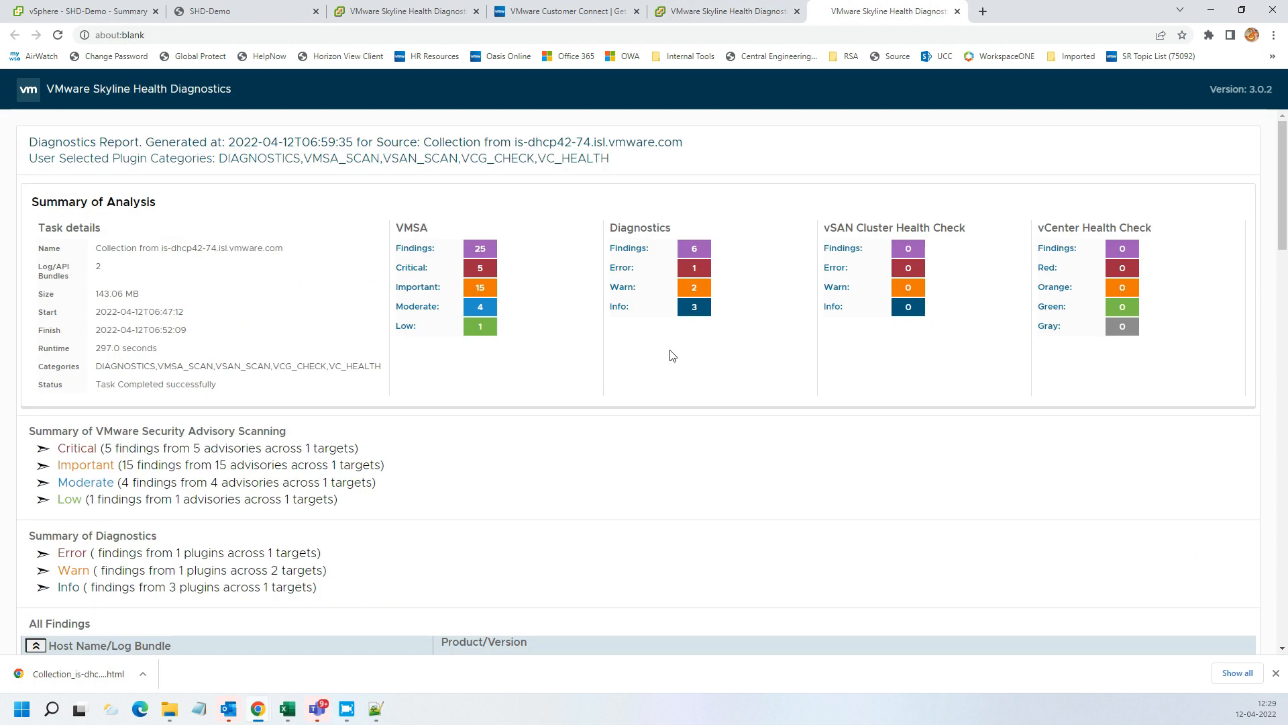
scroll(672, 355, down, 20)
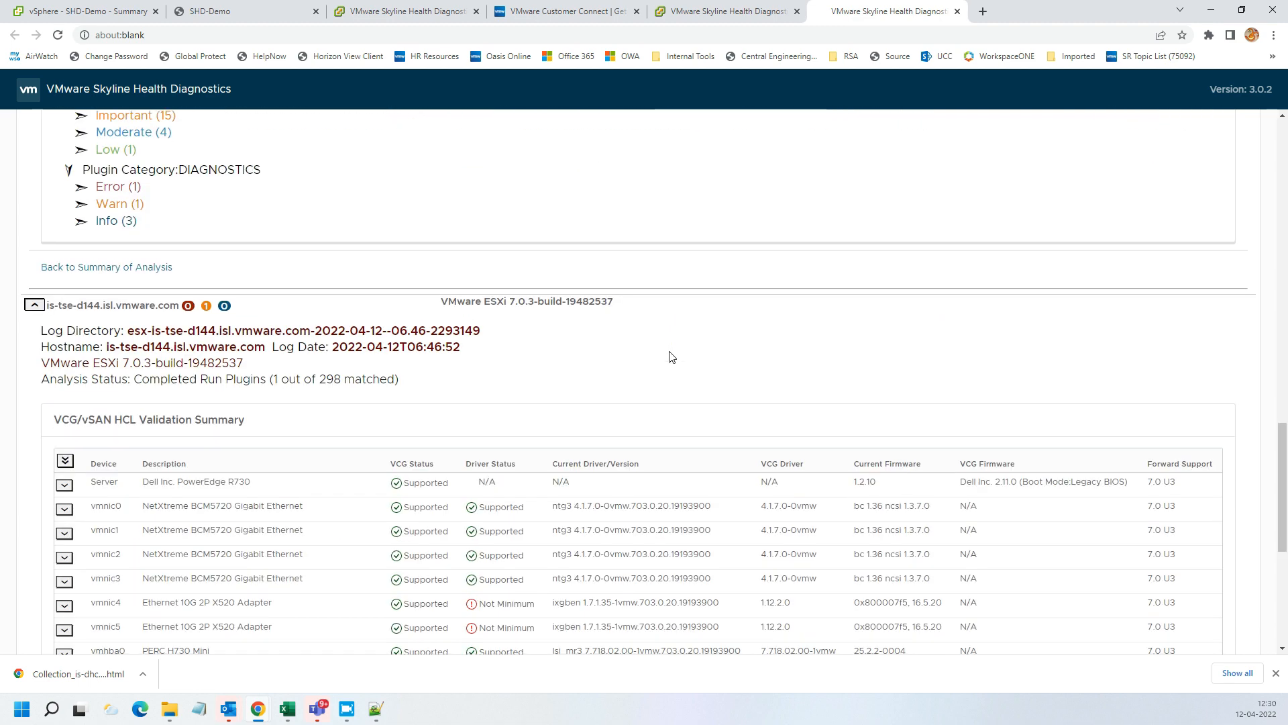